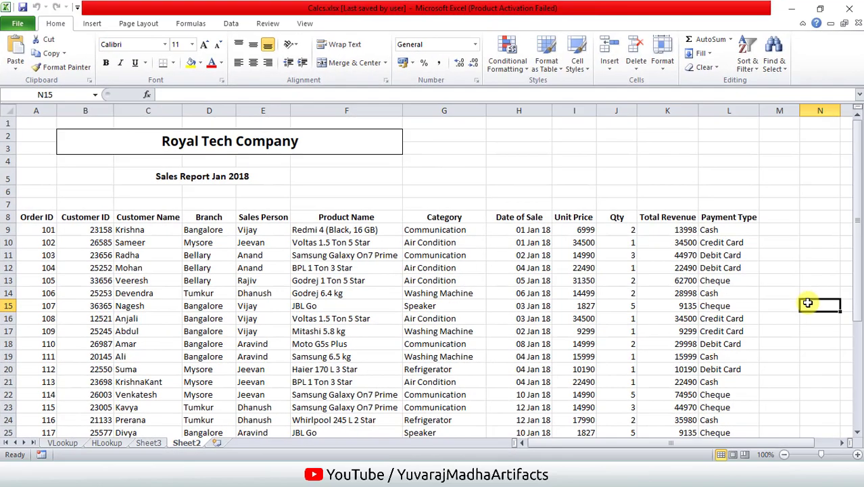
# Review the Royal Tech Company title and Sales Report Jan 2018 subtitle, enlarging the sheet view.
pyautogui.press('Return')
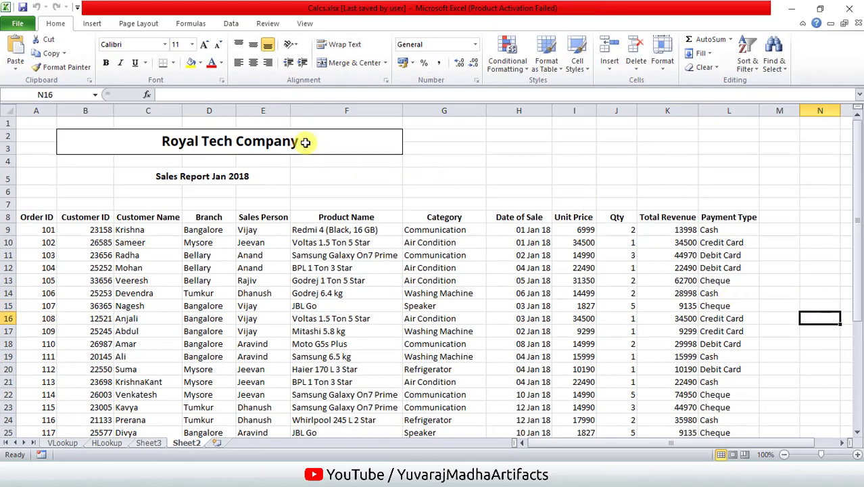
pyautogui.click(335, 147)
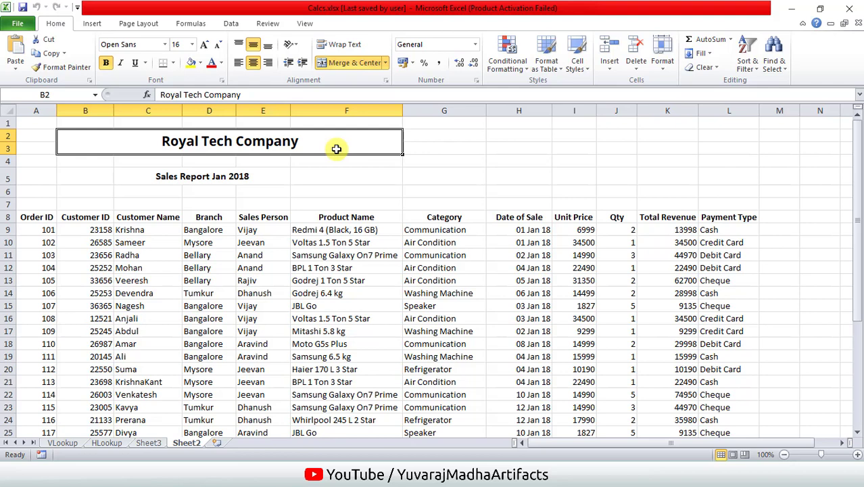
pyautogui.scroll(-1, 288, 168)
pyautogui.scroll(1, 281, 165)
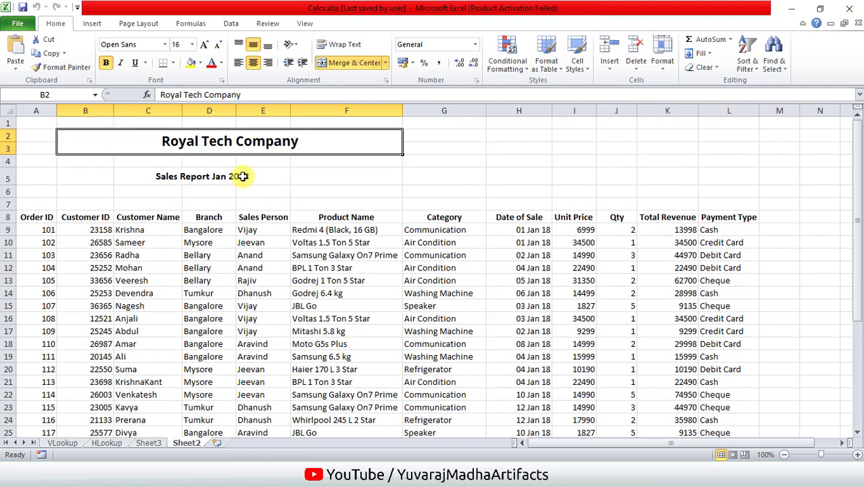
pyautogui.click(246, 174)
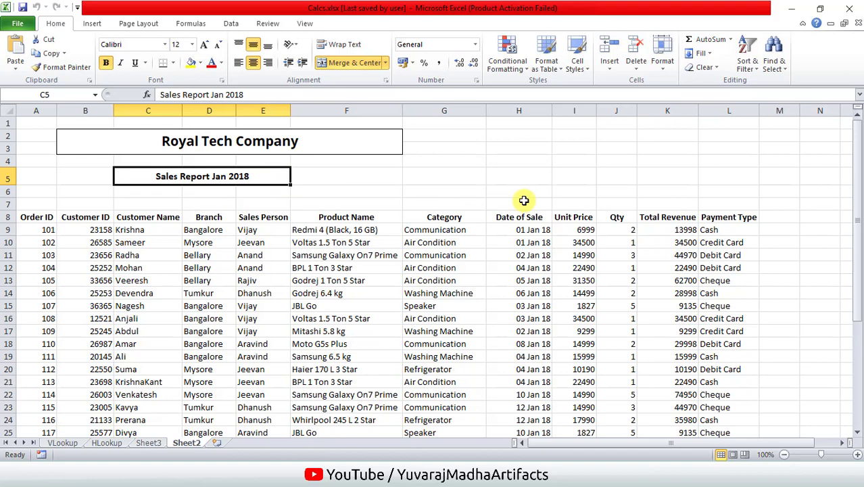
pyautogui.scroll(-1, 782, 250)
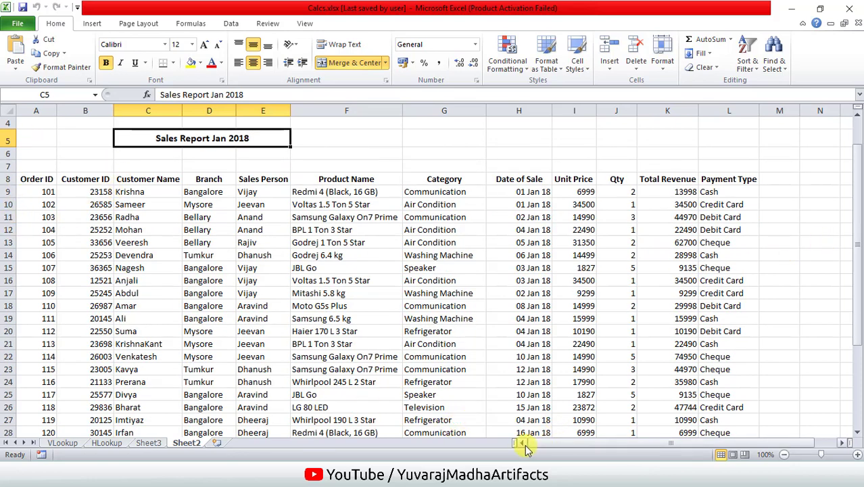
pyautogui.scroll(-1, 178, 250)
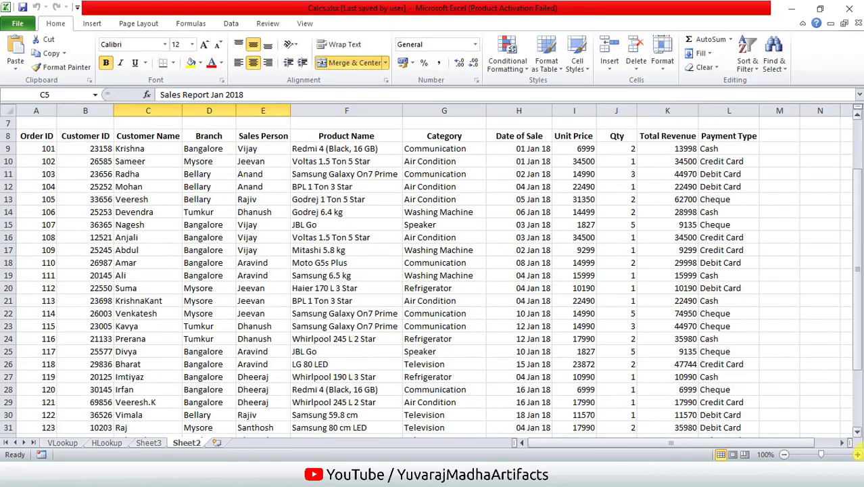
pyautogui.click(856, 457)
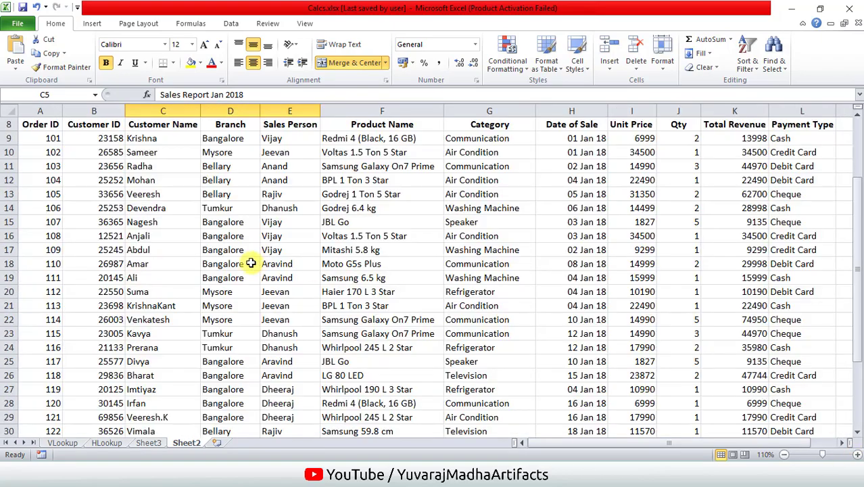
pyautogui.scroll(2, 247, 261)
pyautogui.scroll(-1, 52, 150)
pyautogui.moveTo(38, 122); pyautogui.dragTo(38, 420)
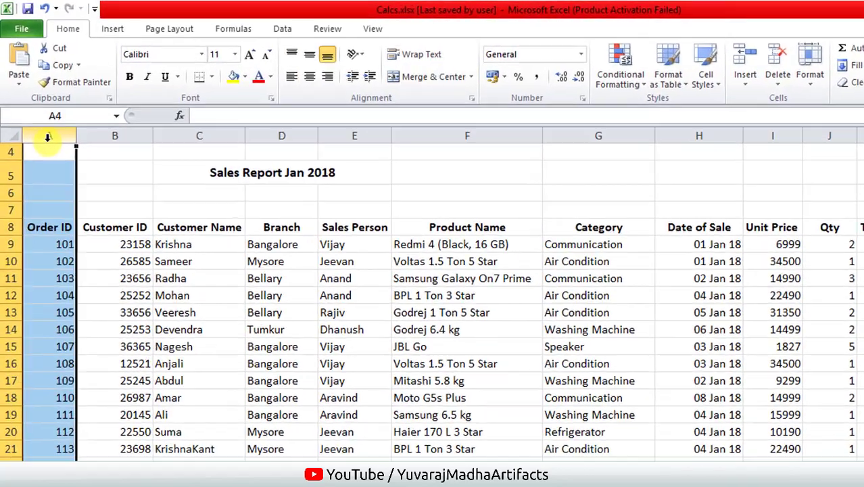
# Highlight the Order ID, Customer ID, Customer Name, Branch and Product Name columns.
pyautogui.click(86, 225)
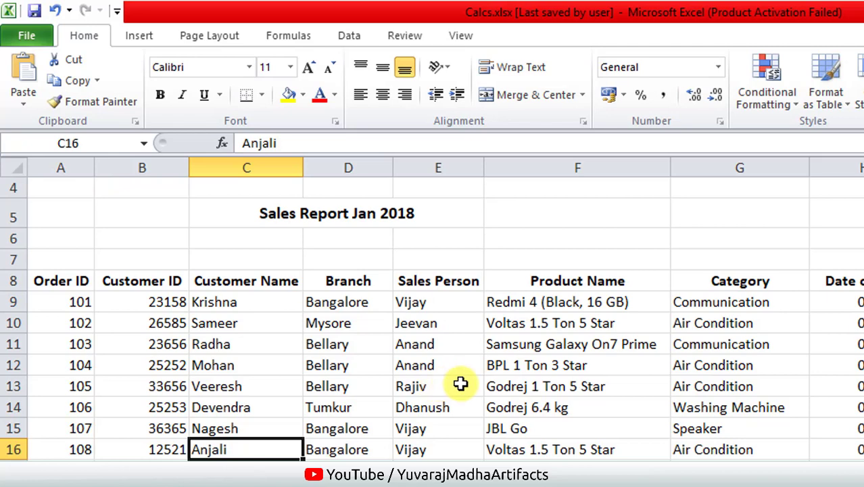
pyautogui.click(164, 161)
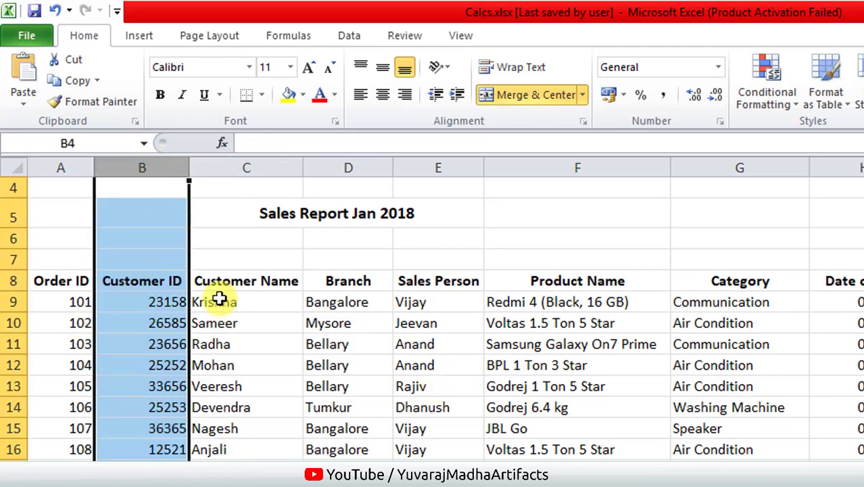
pyautogui.click(273, 405)
pyautogui.moveTo(276, 280); pyautogui.dragTo(288, 418)
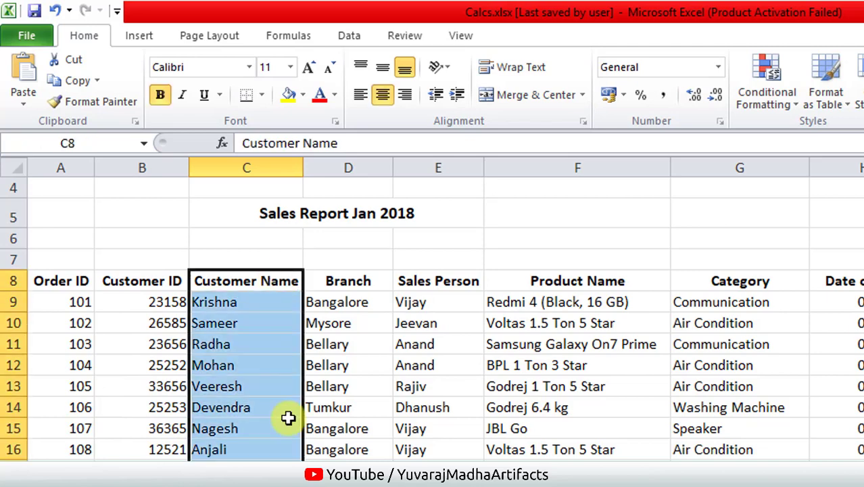
pyautogui.click(365, 165)
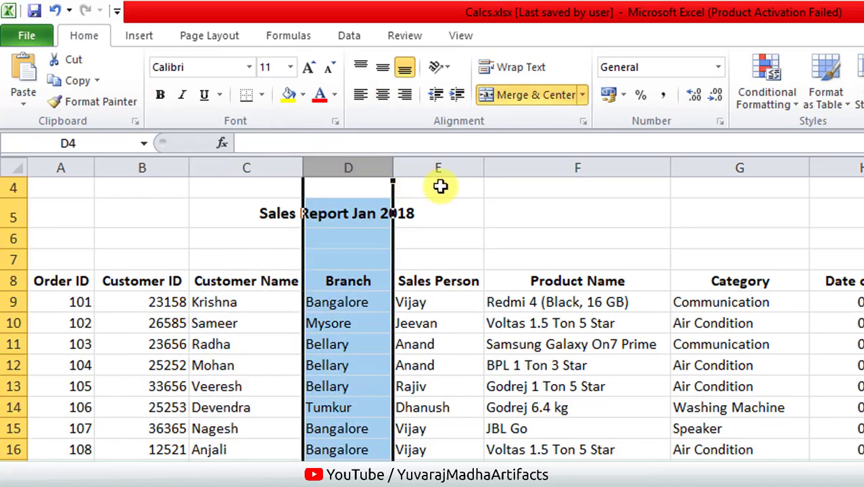
pyautogui.click(580, 165)
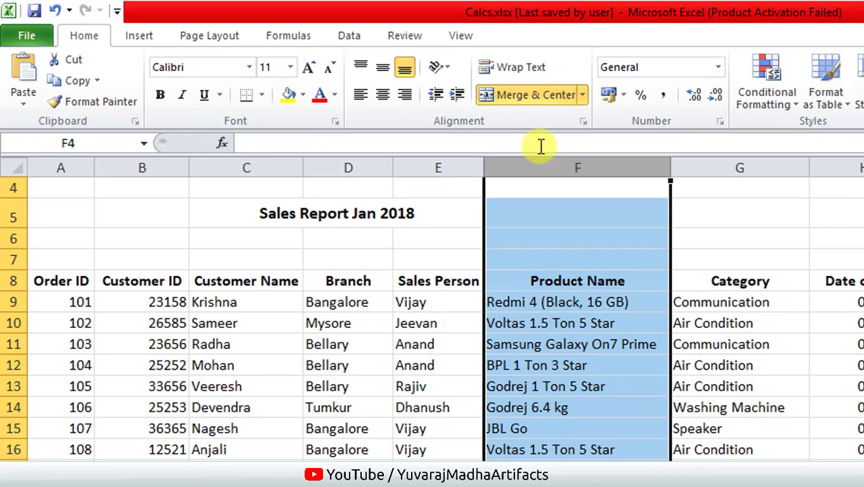
pyautogui.click(566, 406)
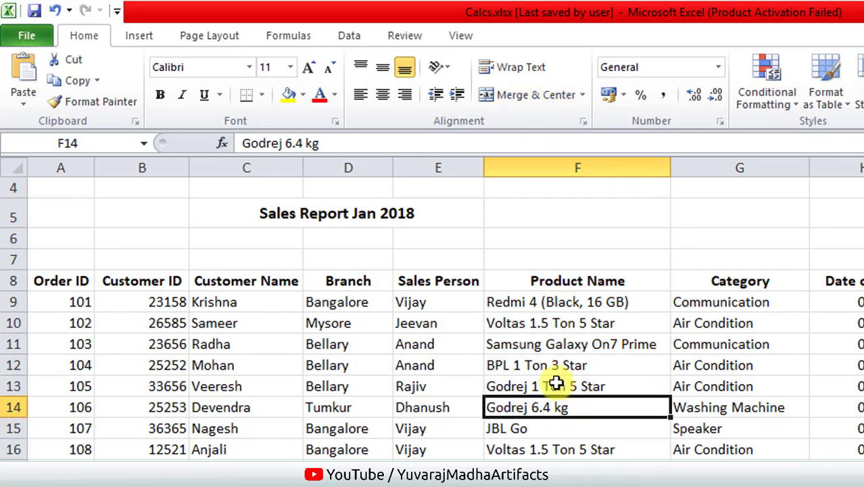
# Highlight the Sales Person, Category, Date of Sale, Unit Price, Qty, Total Revenue and Payment Type columns.
pyautogui.click(460, 165)
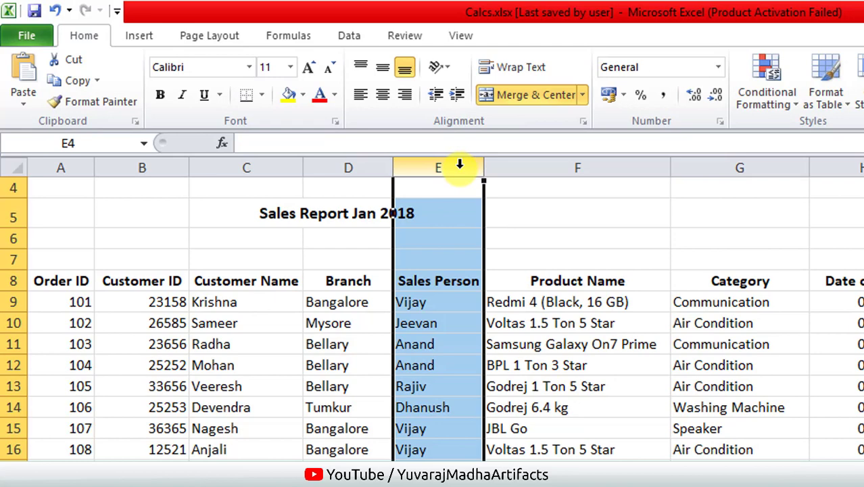
pyautogui.click(592, 162)
pyautogui.click(758, 165)
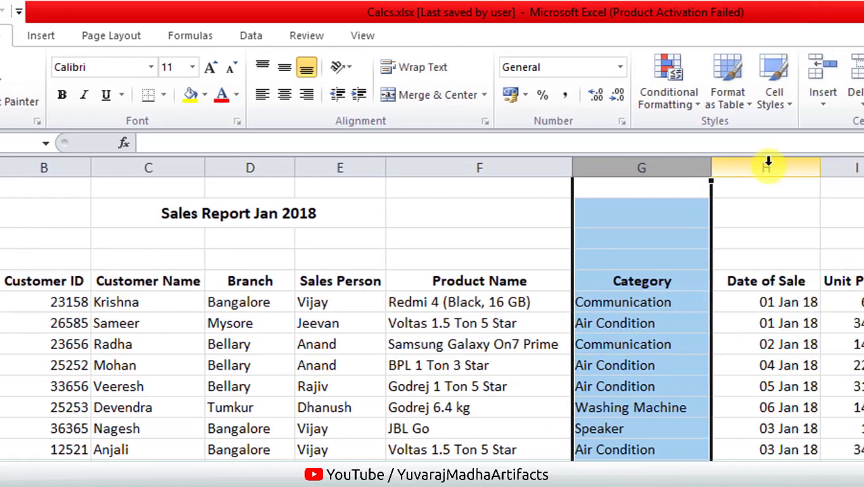
pyautogui.click(420, 165)
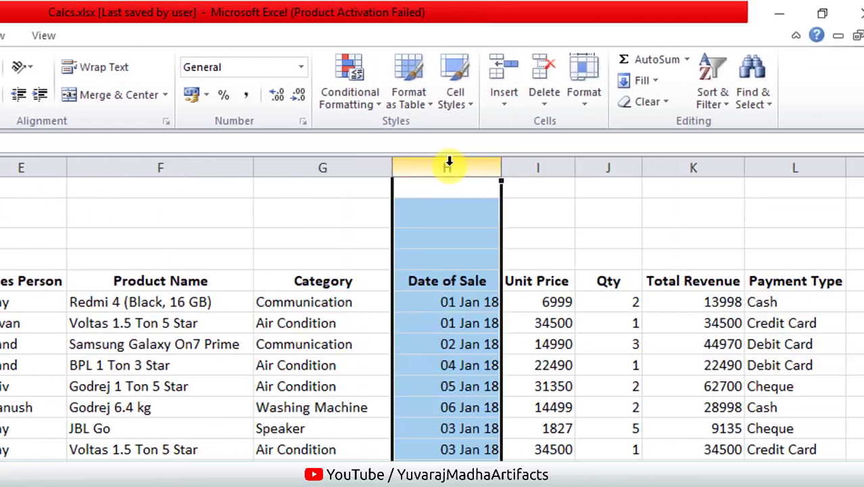
pyautogui.click(527, 167)
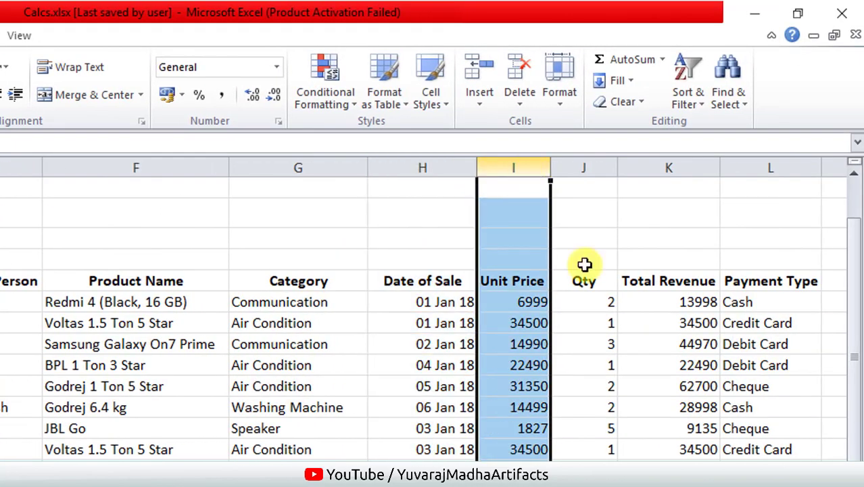
pyautogui.hscroll(1, 433, 311)
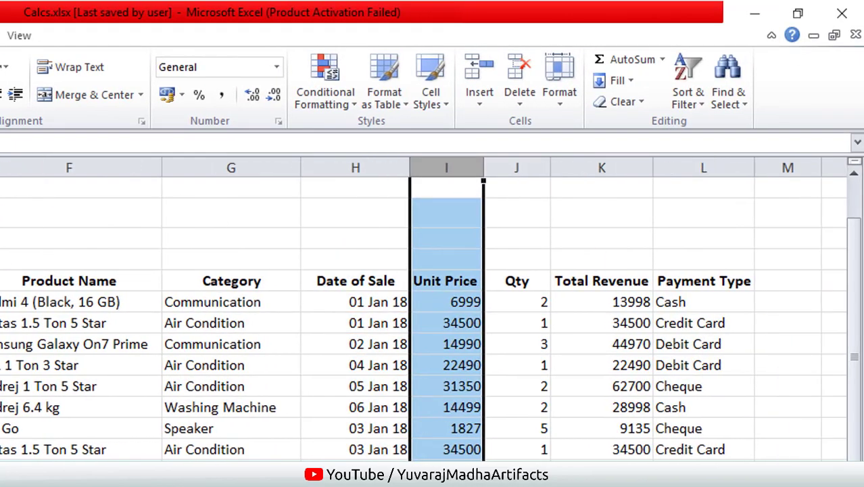
pyautogui.click(460, 303)
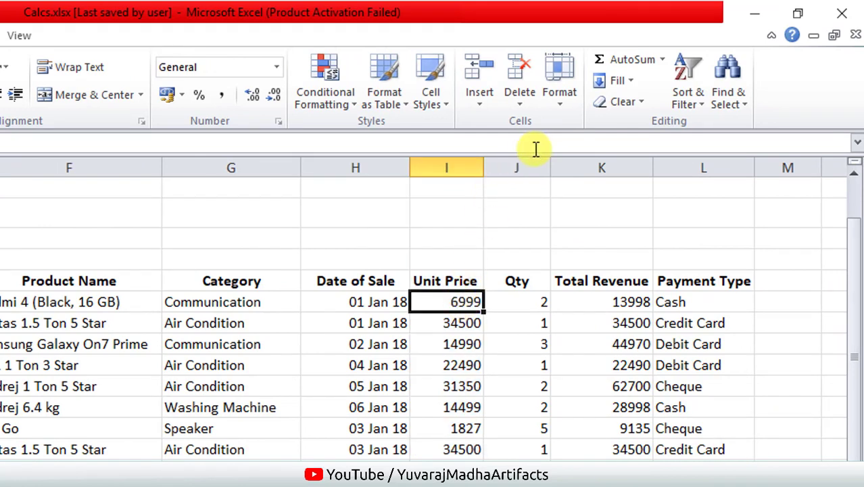
pyautogui.click(516, 169)
pyautogui.click(594, 167)
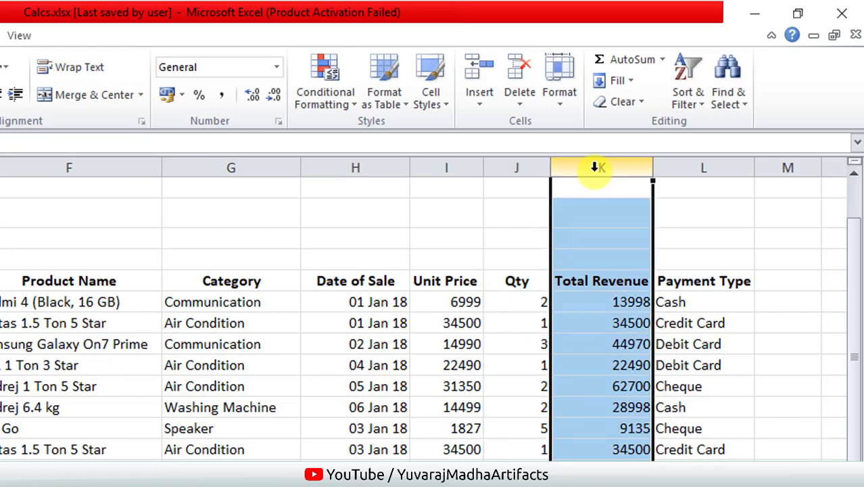
pyautogui.click(727, 169)
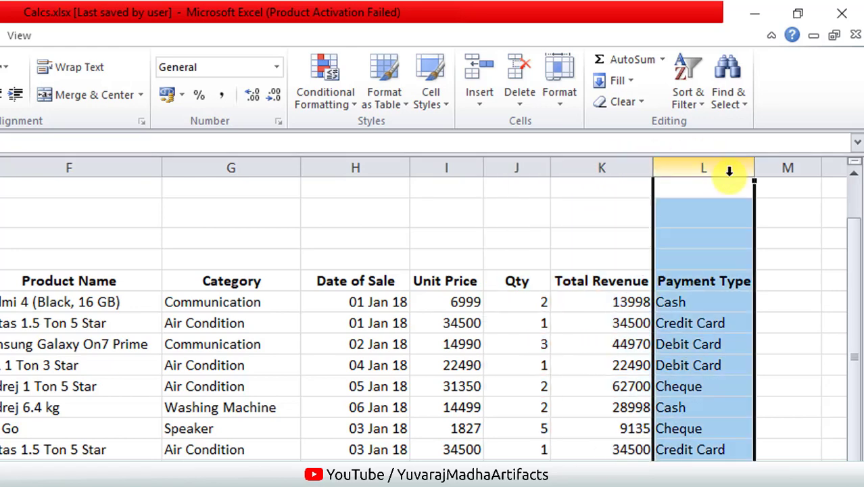
pyautogui.click(720, 340)
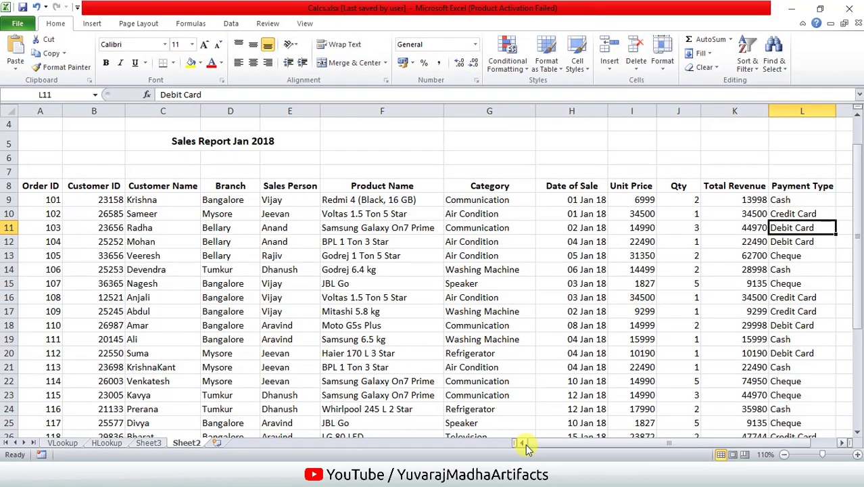
# Scroll back through the sales report from the Sales Report Jan 2018 subtitle.
pyautogui.scroll(1, 222, 318)
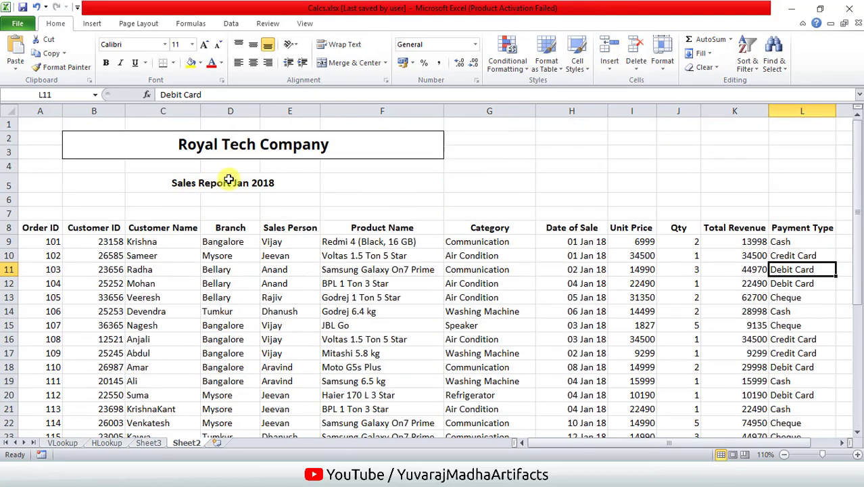
pyautogui.click(266, 189)
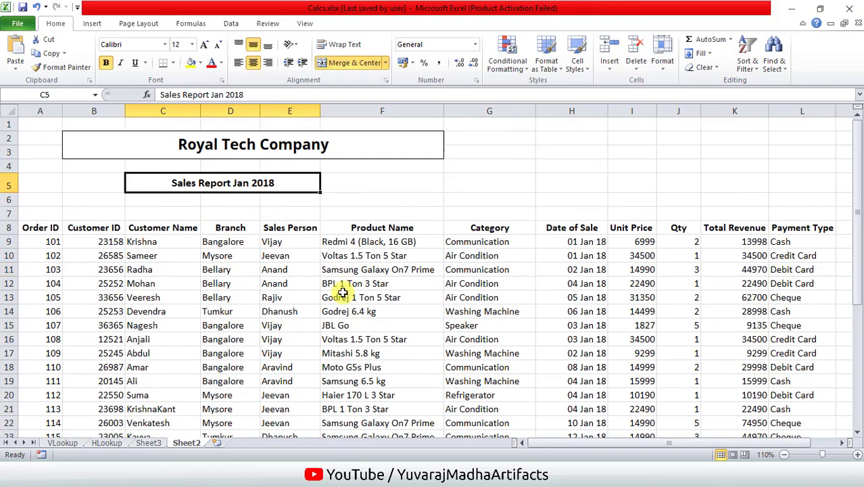
pyautogui.scroll(-1, 343, 291)
pyautogui.scroll(-5, 343, 292)
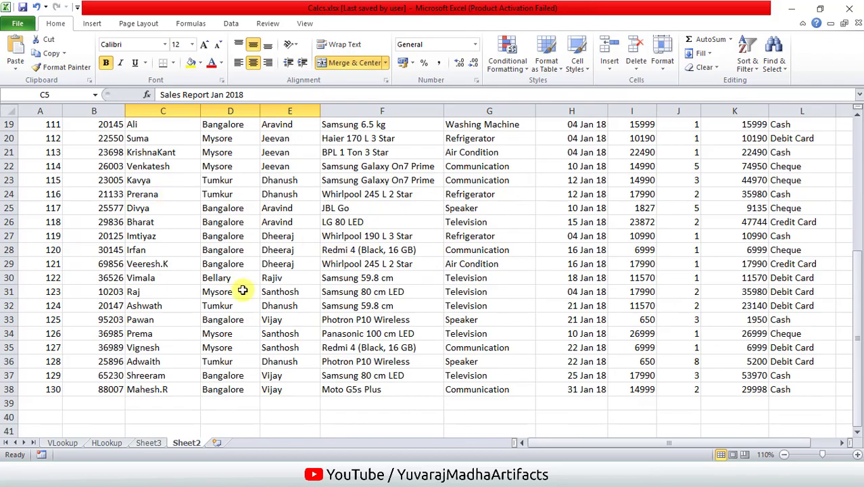
pyautogui.scroll(5, 234, 288)
pyautogui.scroll(-2, 43, 190)
pyautogui.scroll(-3, 39, 193)
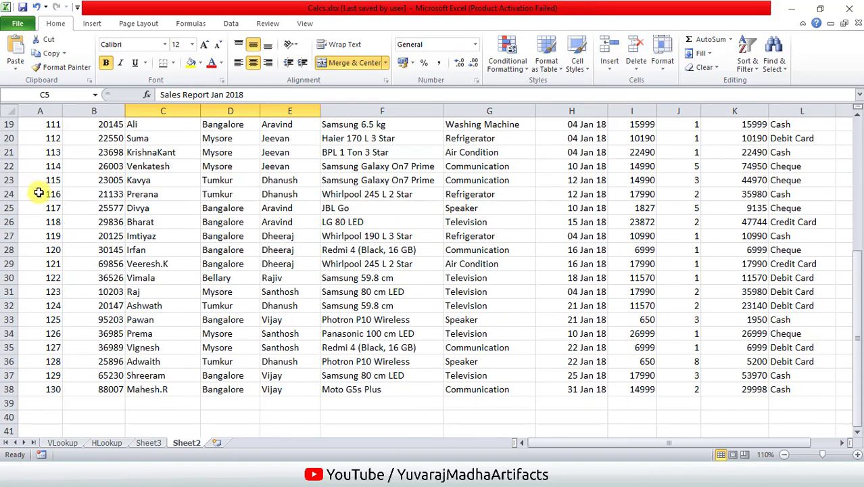
pyautogui.scroll(2, 39, 193)
pyautogui.scroll(3, 39, 193)
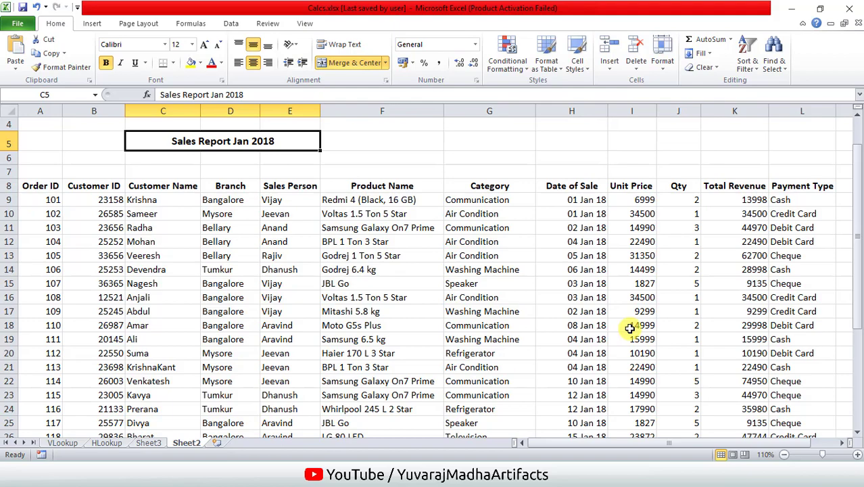
pyautogui.scroll(-4, 629, 328)
pyautogui.scroll(1, 629, 324)
pyautogui.scroll(4, 628, 326)
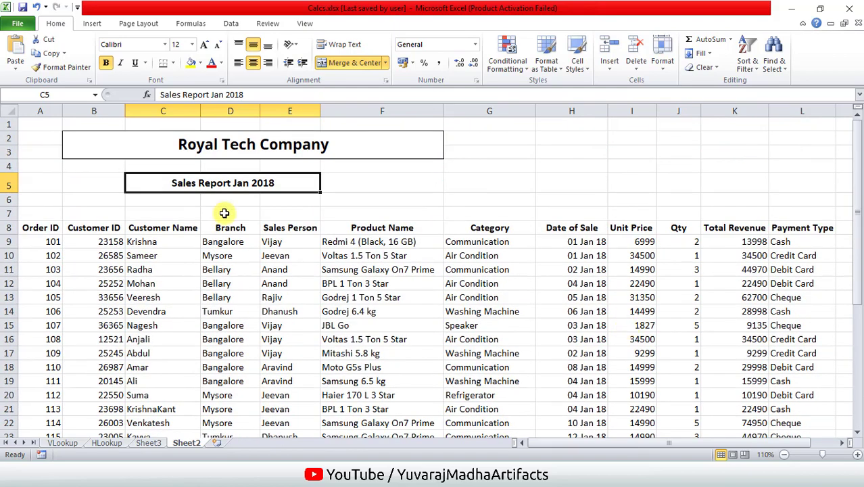
# Point out sample salesperson, branch and product entries in the sales data.
pyautogui.click(297, 241)
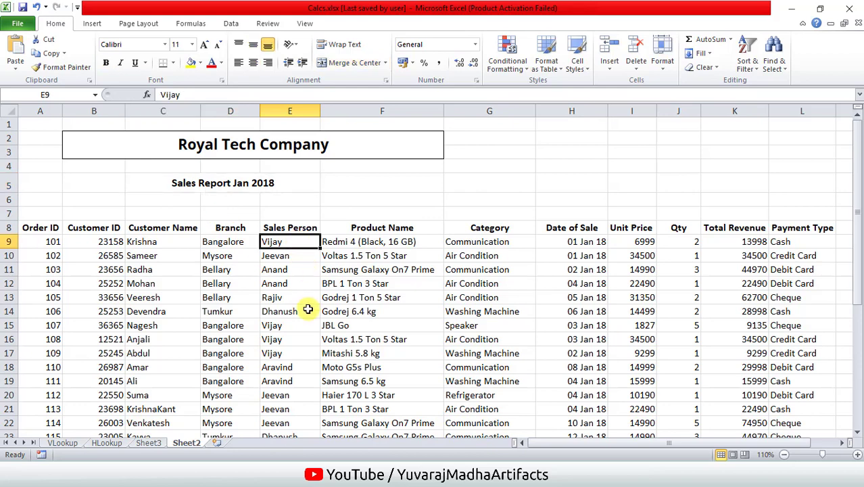
pyautogui.click(305, 310)
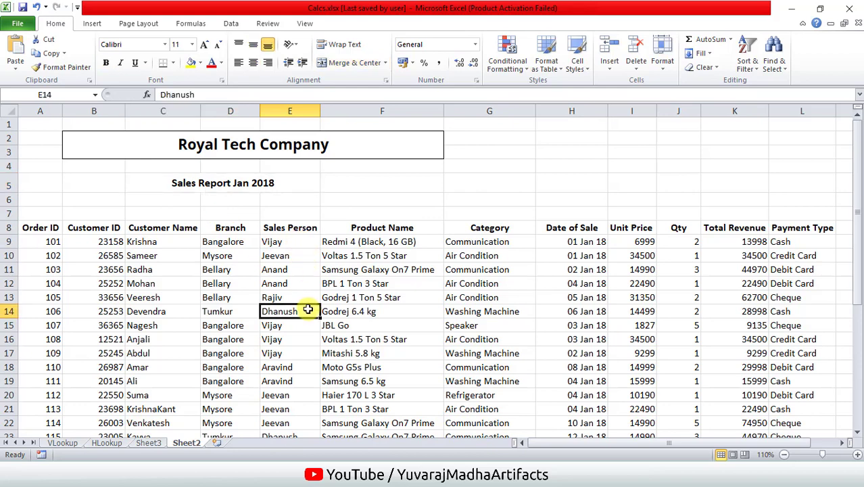
pyautogui.click(240, 244)
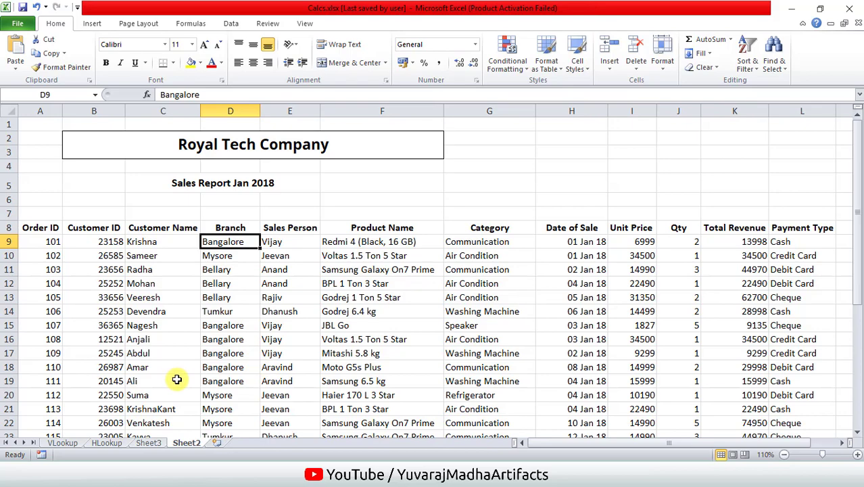
pyautogui.scroll(-4, 177, 380)
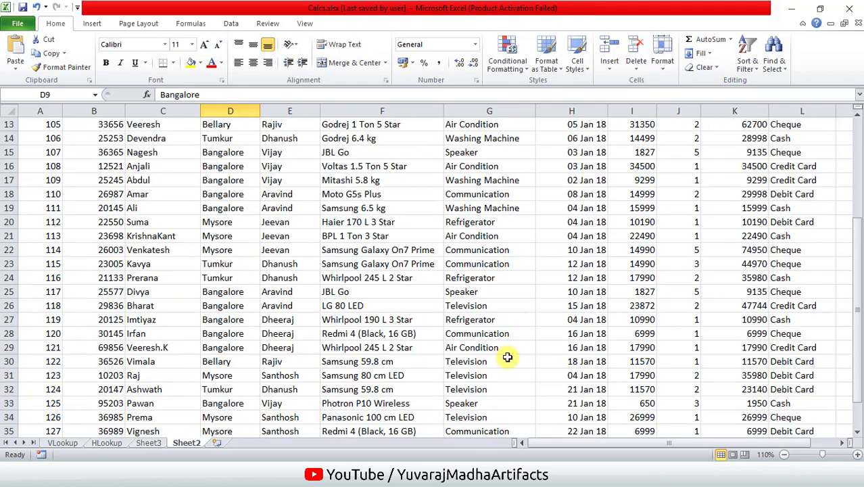
pyautogui.scroll(4, 187, 382)
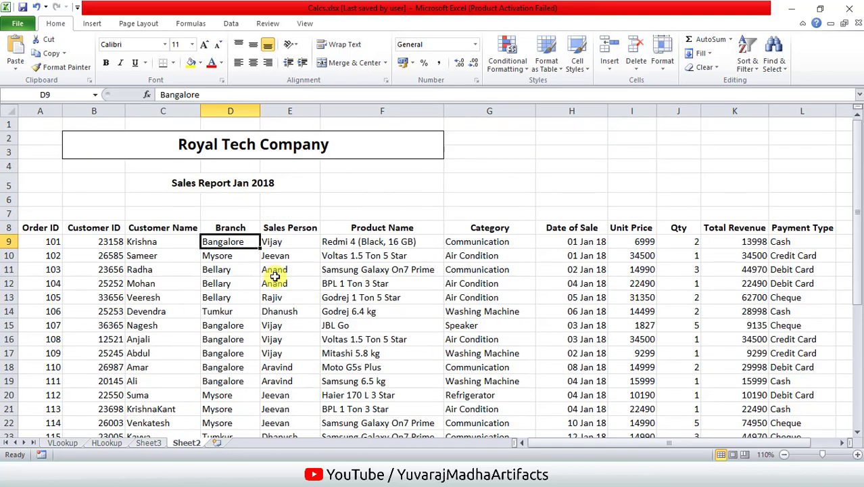
pyautogui.click(385, 341)
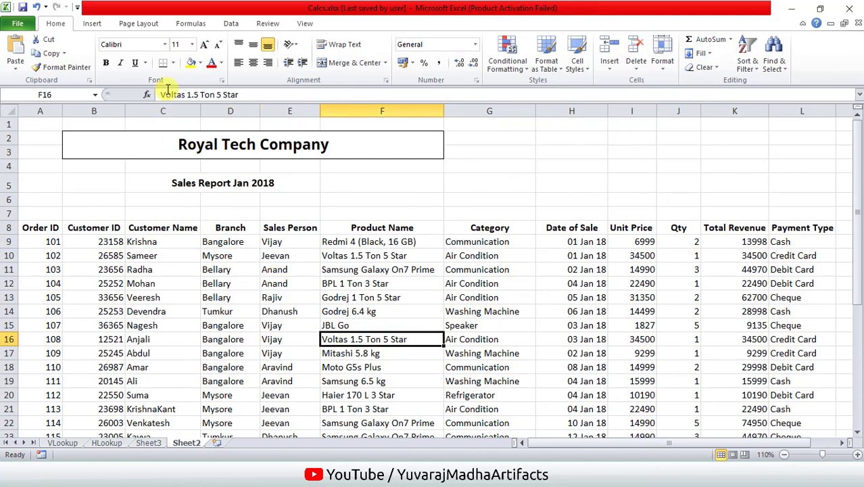
# Start a PivotTable from Sheet2!$A$8:$L$38 with New Worksheet as the destination.
pyautogui.click(92, 23)
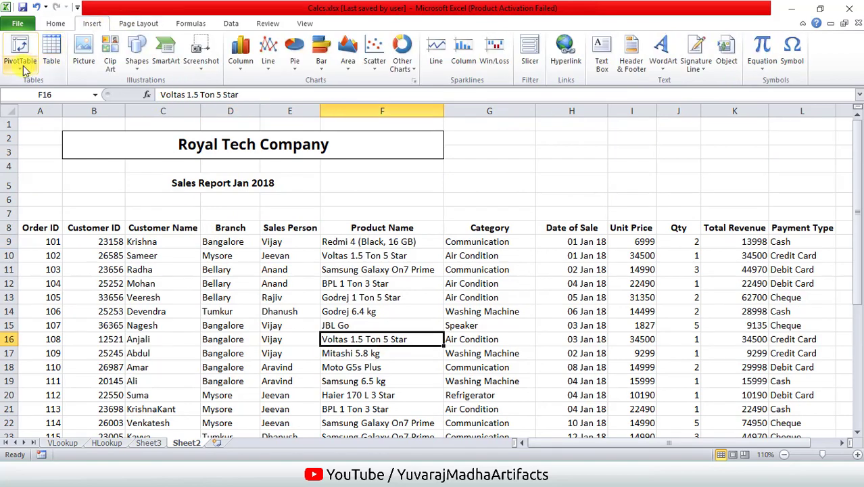
pyautogui.click(22, 65)
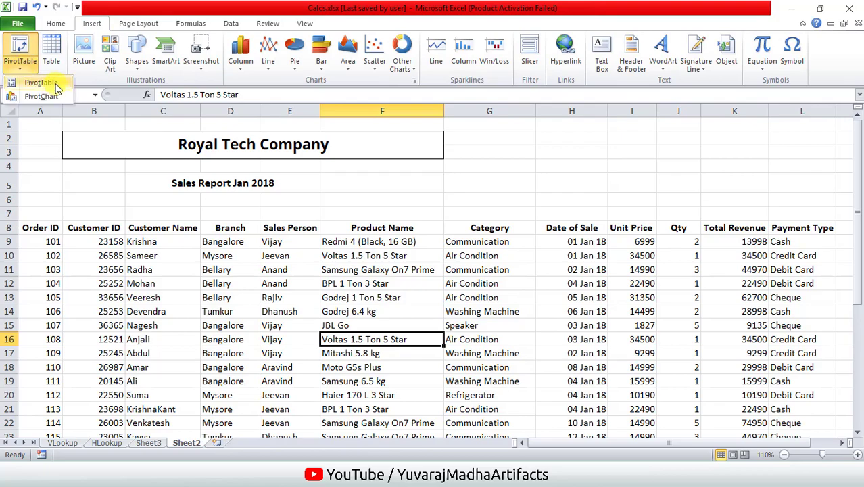
pyautogui.click(40, 82)
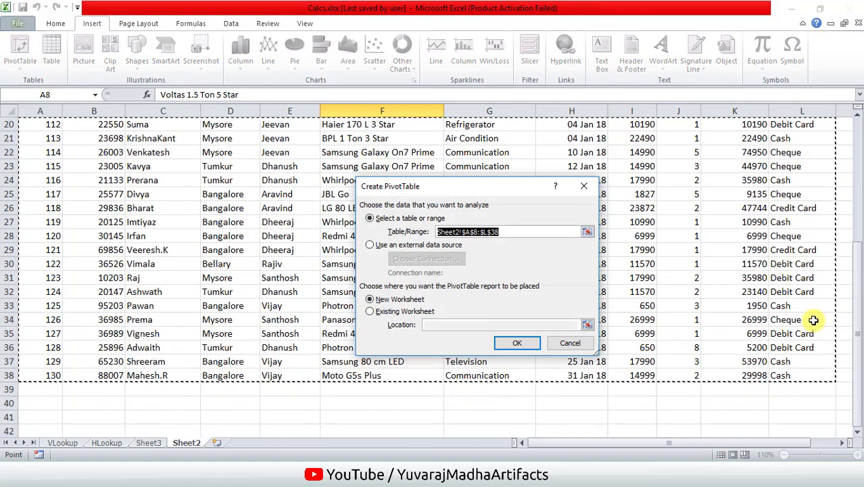
pyautogui.scroll(1, 609, 309)
pyautogui.scroll(5, 661, 160)
pyautogui.scroll(-1, 140, 161)
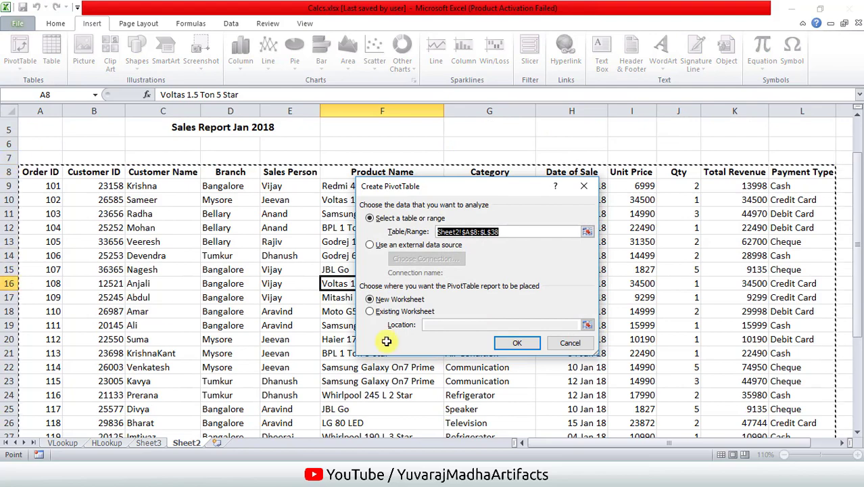
pyautogui.scroll(-5, 629, 312)
pyautogui.scroll(5, 629, 311)
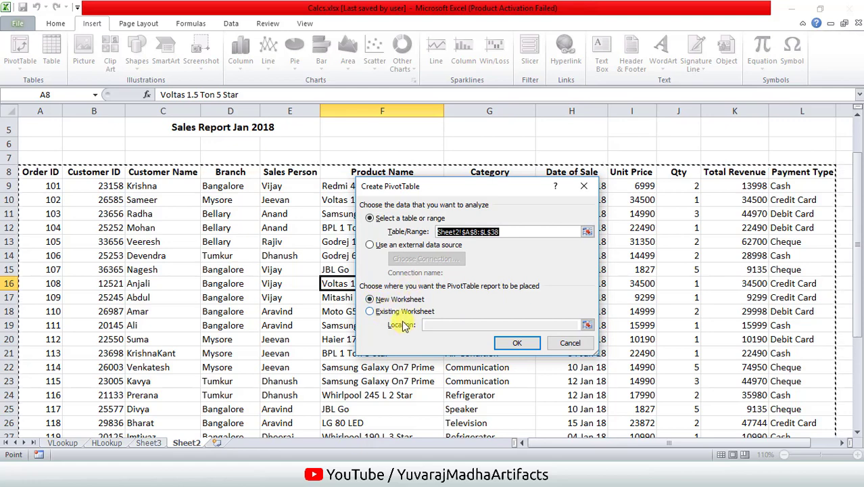
# Create PivotTable1 on a new Sheet1 and activate it so the PivotTable Field List shows.
pyautogui.click(514, 343)
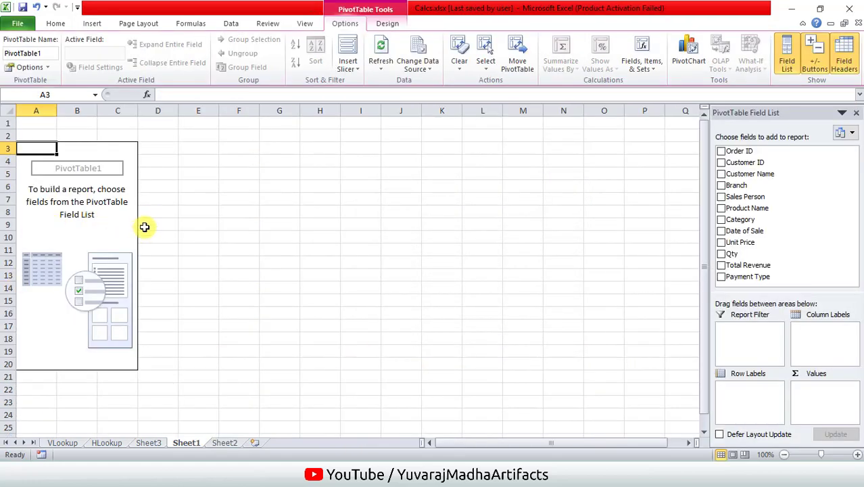
pyautogui.click(138, 227)
pyautogui.click(105, 235)
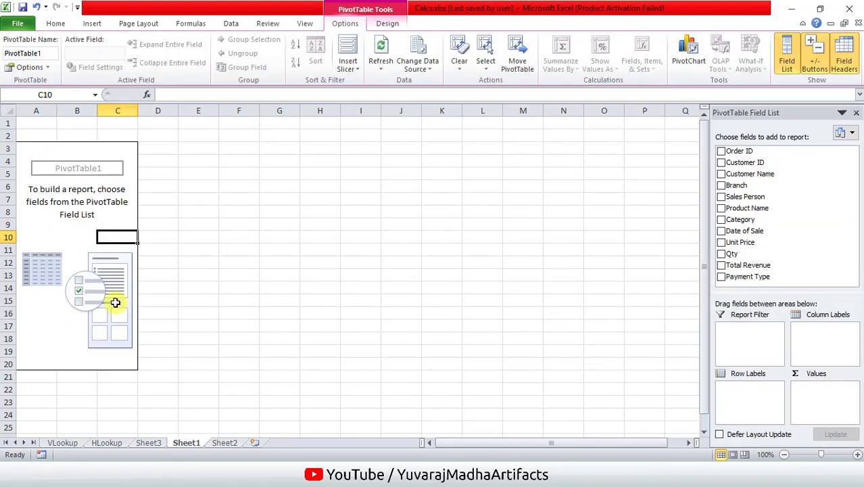
pyautogui.click(264, 219)
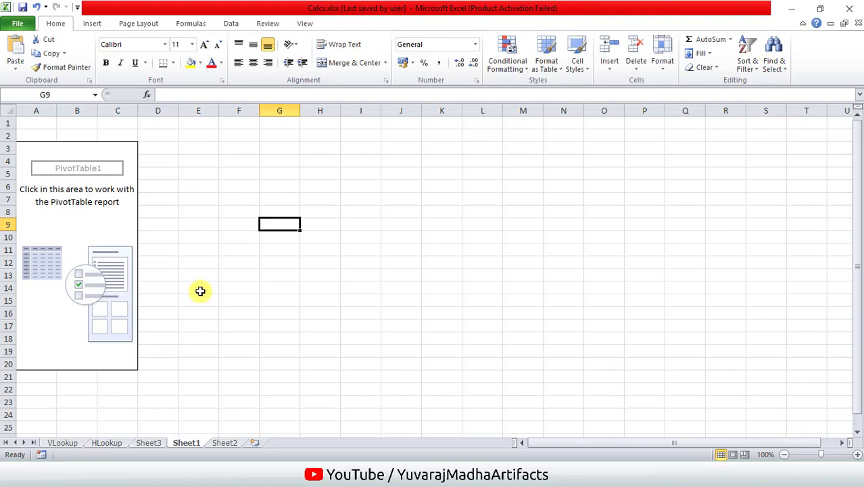
pyautogui.click(90, 196)
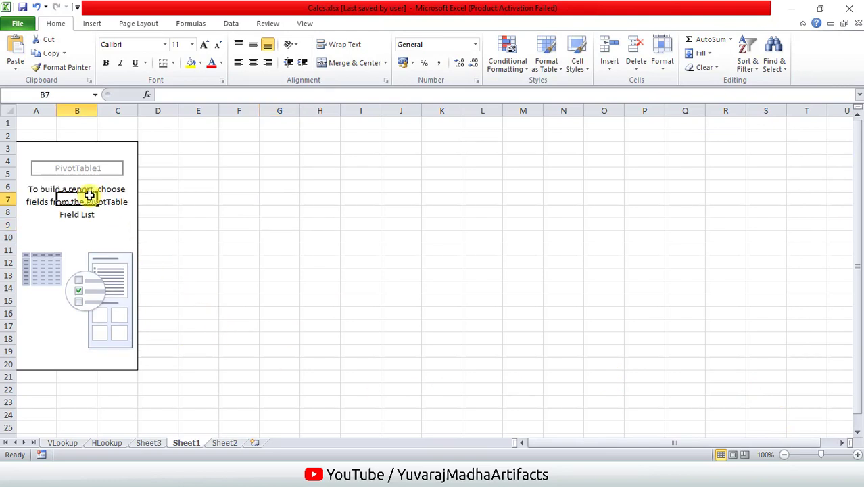
pyautogui.click(77, 288)
pyautogui.click(112, 275)
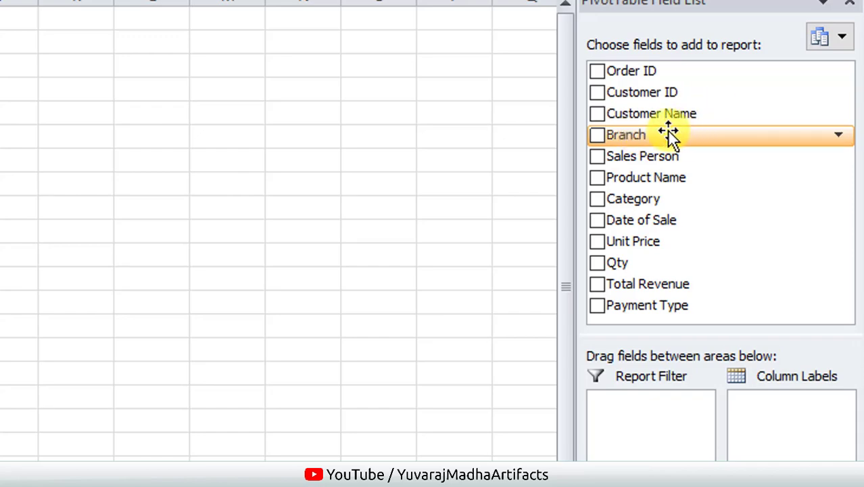
# Add Branch as row labels, check the Bangalore–Tumkur rows and view their filter options.
pyautogui.moveTo(668, 131); pyautogui.dragTo(718, 451)
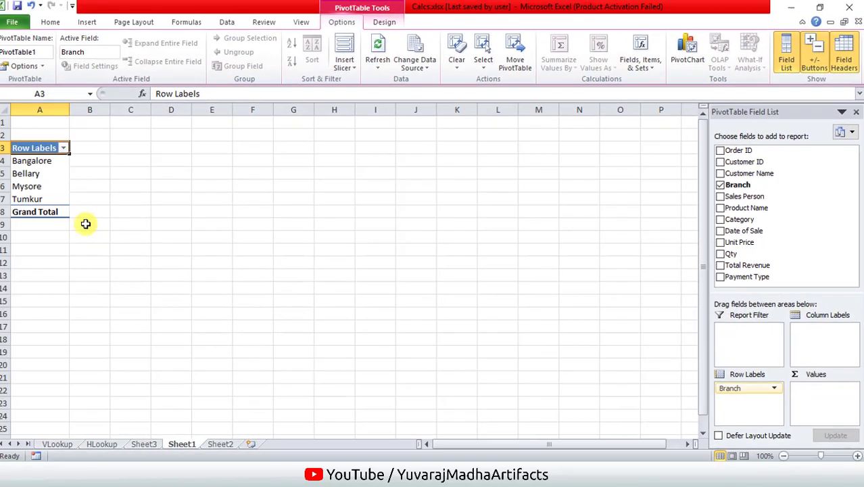
pyautogui.click(51, 161)
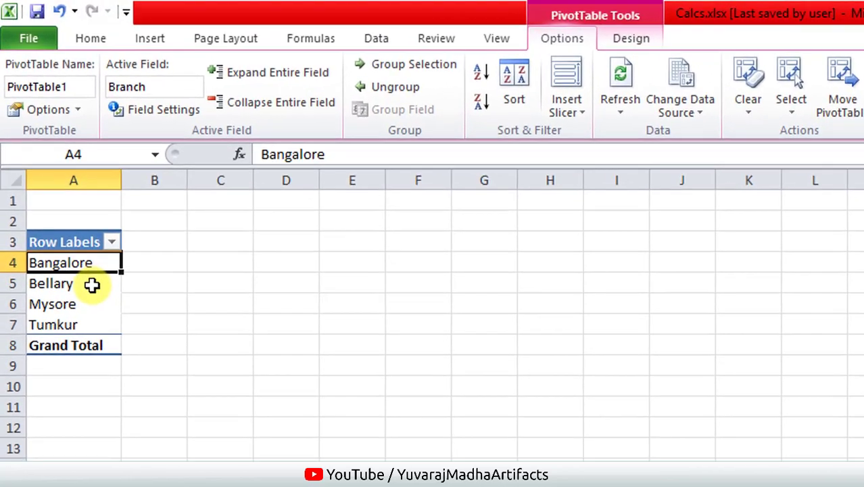
pyautogui.click(92, 285)
pyautogui.click(89, 306)
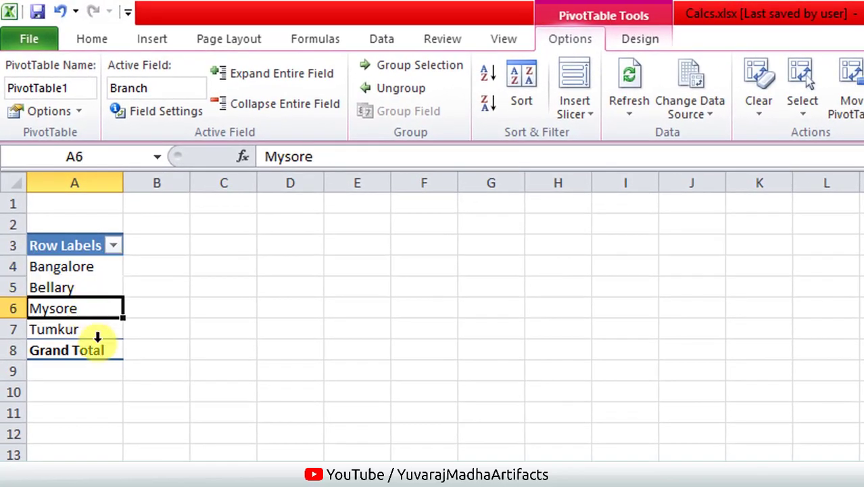
pyautogui.click(92, 328)
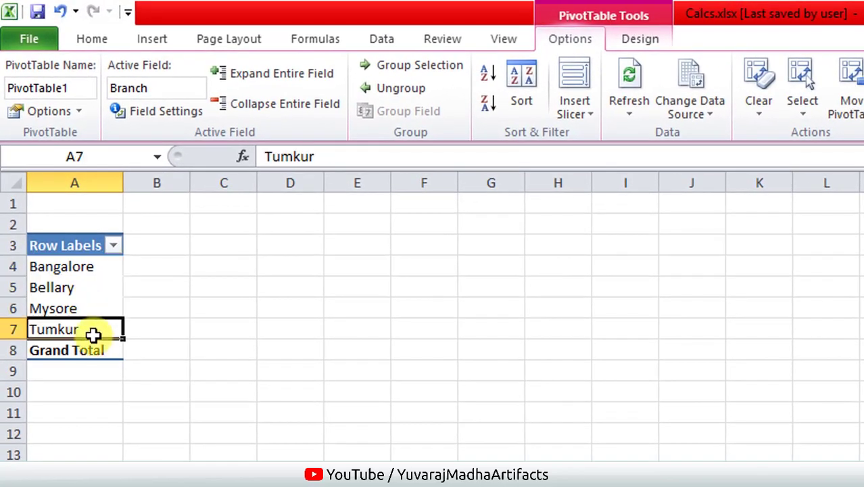
pyautogui.click(112, 245)
pyautogui.click(415, 373)
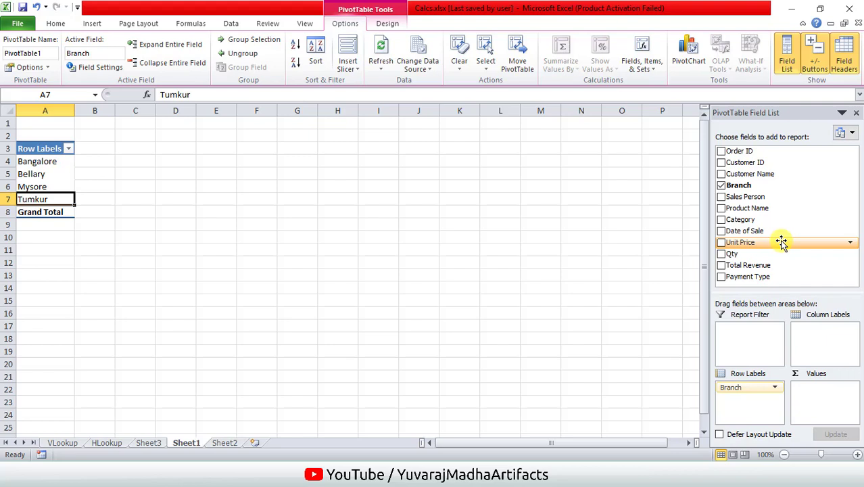
# Add Sum of Total Revenue per branch and review each row and the 783831 Grand Total.
pyautogui.moveTo(776, 265); pyautogui.dragTo(818, 396)
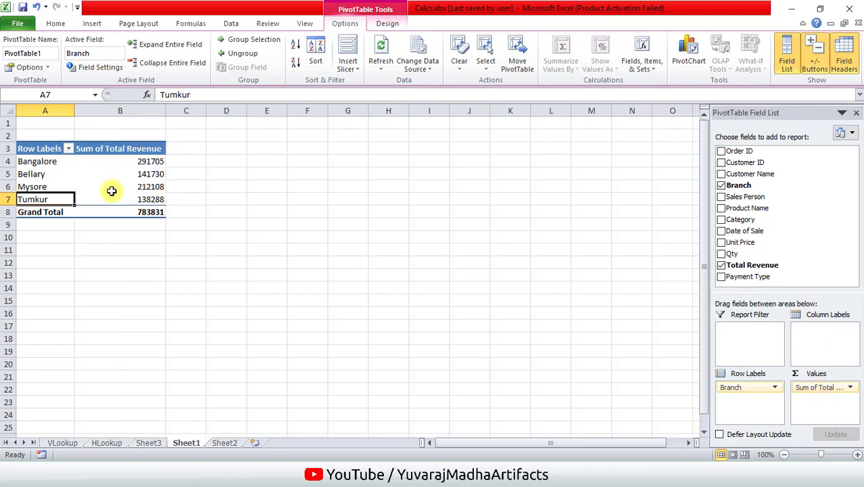
pyautogui.click(156, 187)
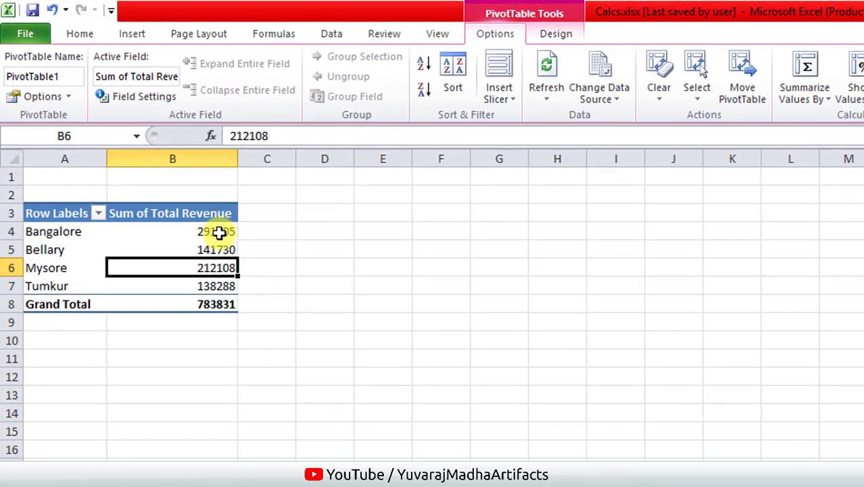
pyautogui.click(190, 202)
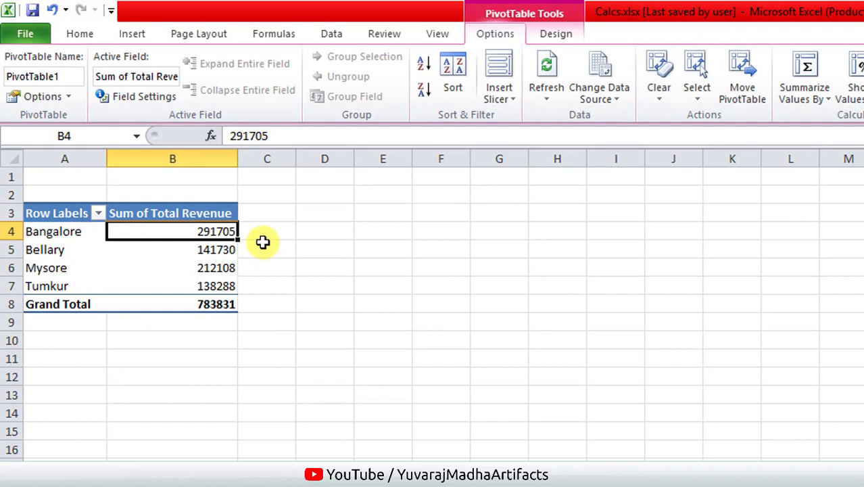
pyautogui.moveTo(58, 249); pyautogui.dragTo(265, 249)
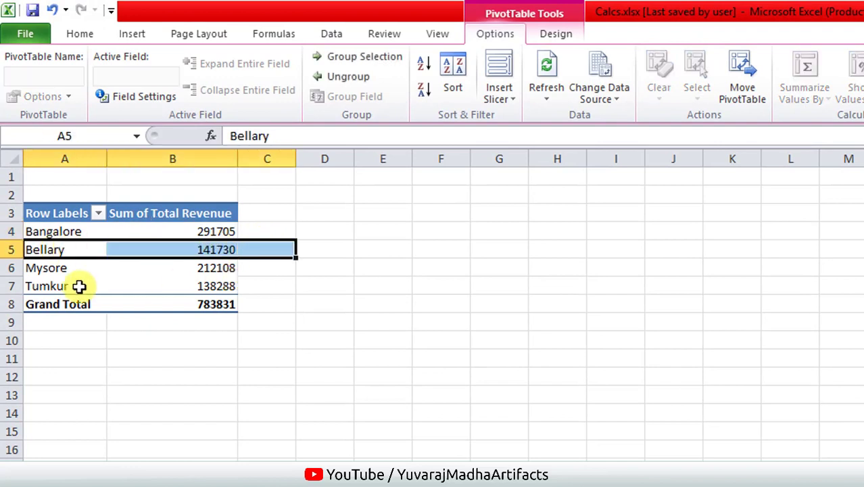
pyautogui.moveTo(81, 269); pyautogui.dragTo(267, 268)
pyautogui.moveTo(59, 288); pyautogui.dragTo(218, 292)
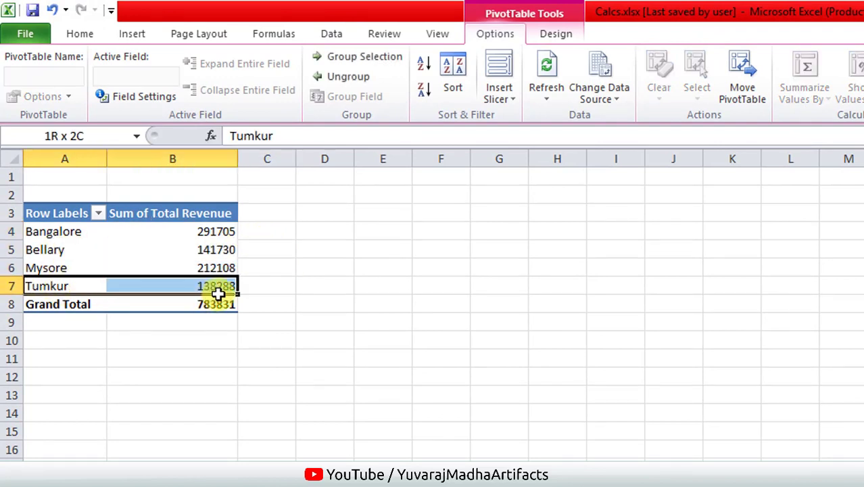
pyautogui.click(193, 324)
pyautogui.moveTo(27, 304); pyautogui.dragTo(215, 304)
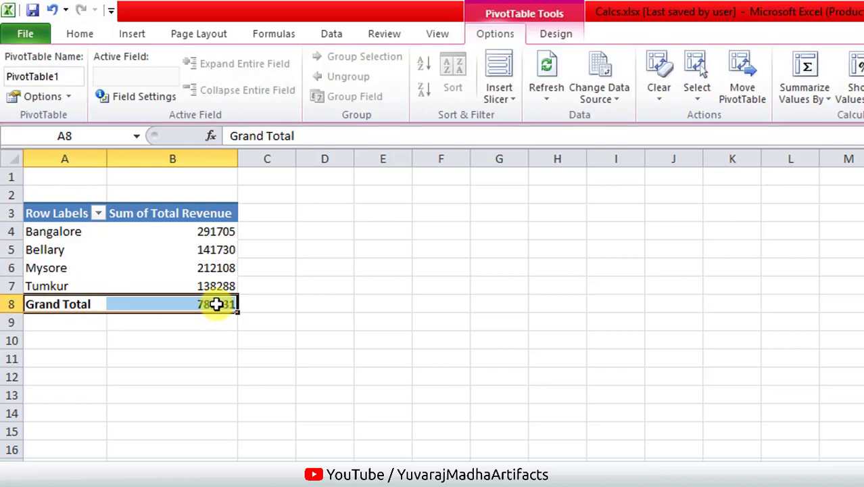
pyautogui.click(216, 307)
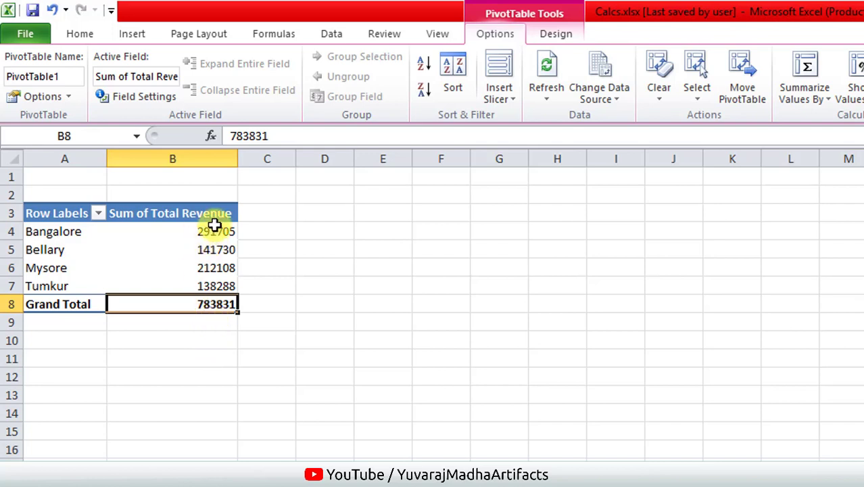
# Select the four branch revenue values in B4:B7.
pyautogui.moveTo(212, 230); pyautogui.dragTo(217, 304)
pyautogui.click(216, 304)
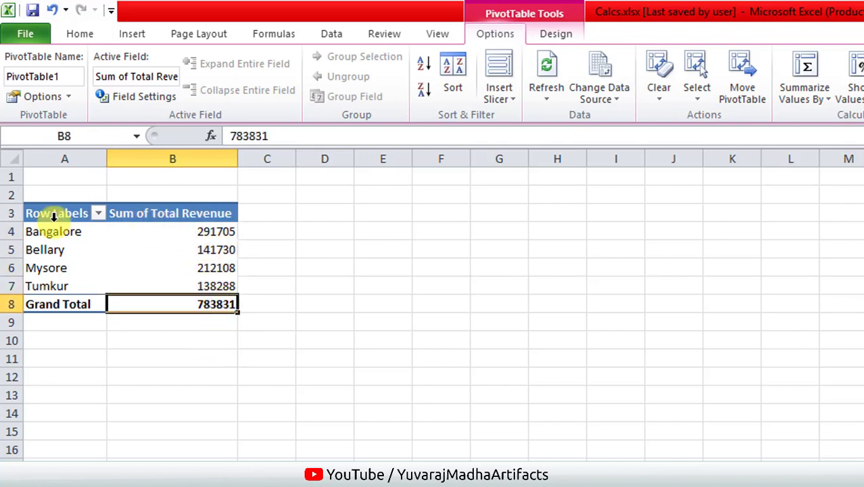
pyautogui.moveTo(206, 217); pyautogui.dragTo(201, 303)
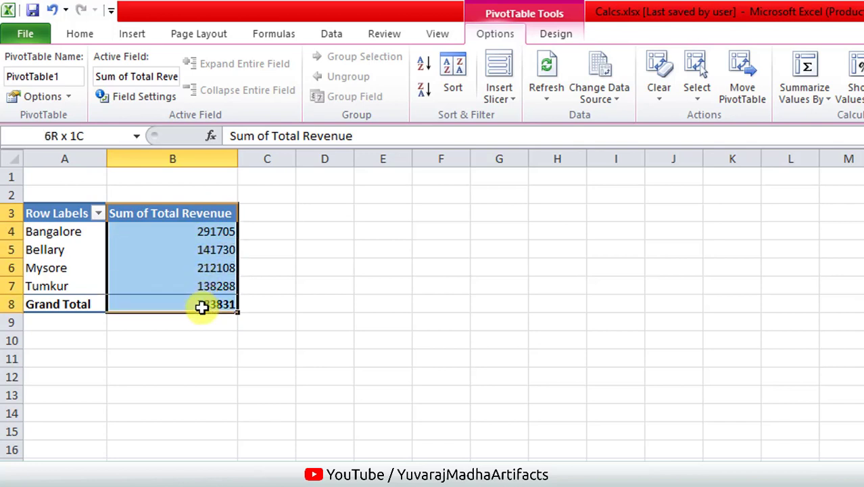
pyautogui.click(201, 217)
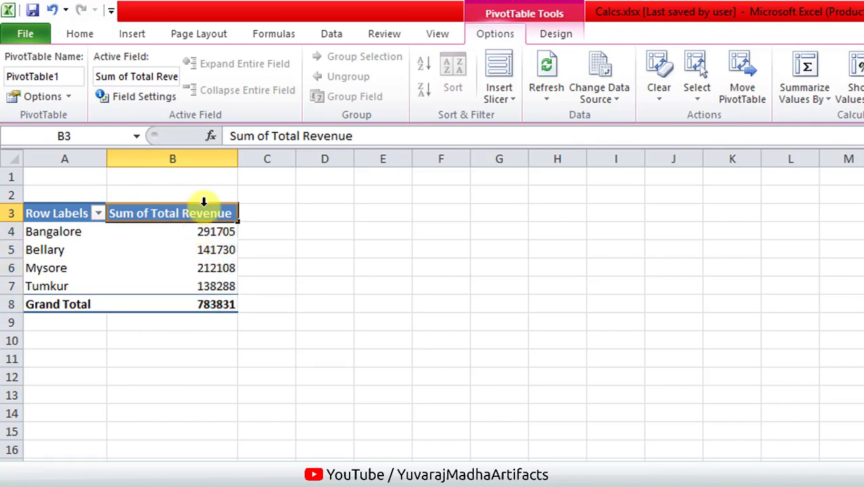
pyautogui.moveTo(205, 213); pyautogui.dragTo(206, 305)
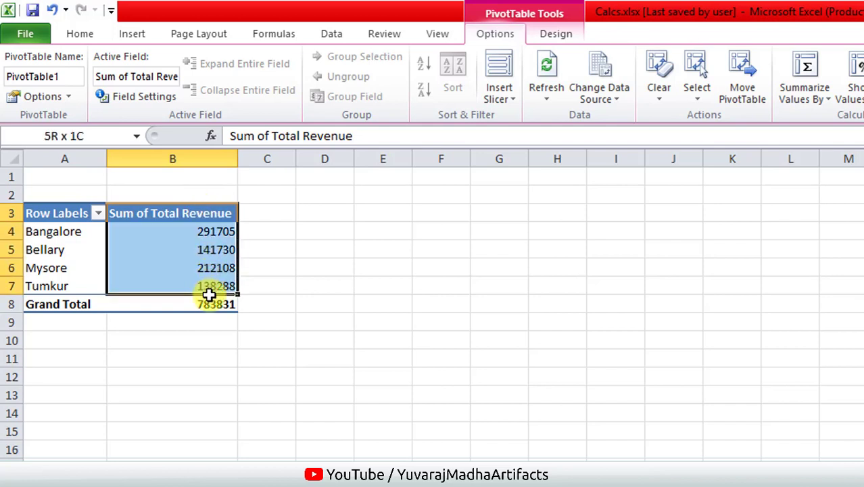
pyautogui.click(222, 246)
pyautogui.moveTo(212, 231); pyautogui.dragTo(190, 294)
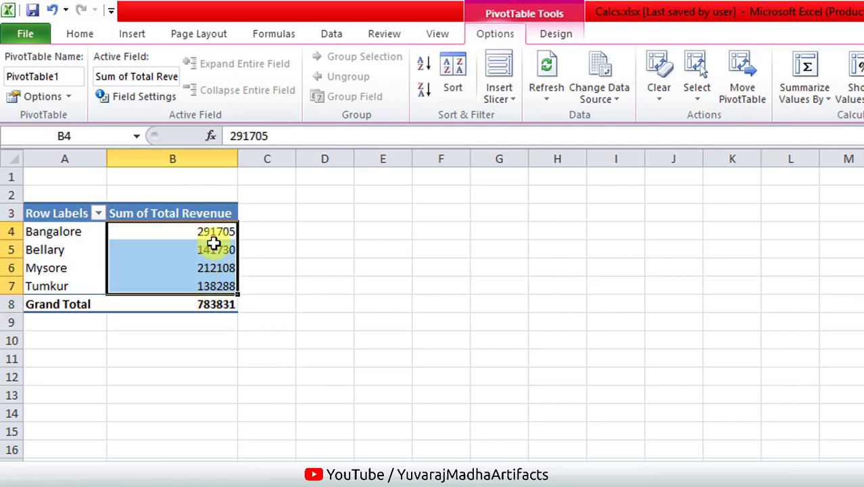
# Sort the branch revenues smallest first, then largest first so Bangalore leads and Tumkur is last.
pyautogui.rightClick(214, 243)
pyautogui.click(424, 85)
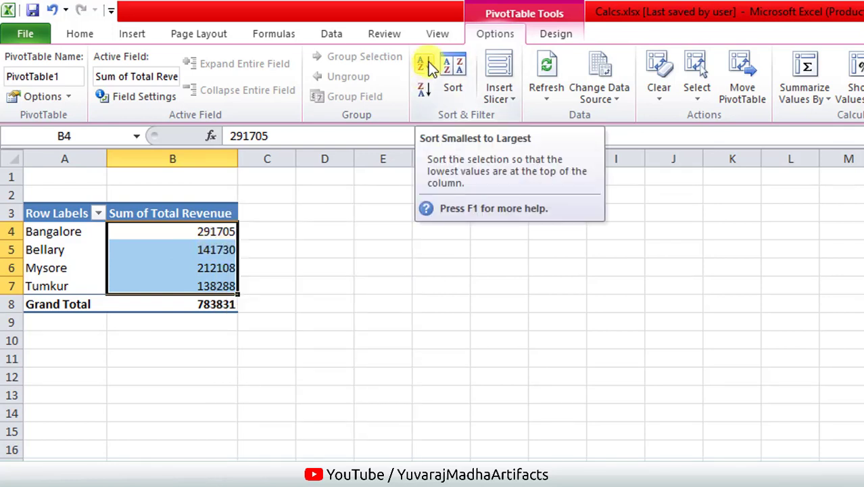
pyautogui.click(424, 66)
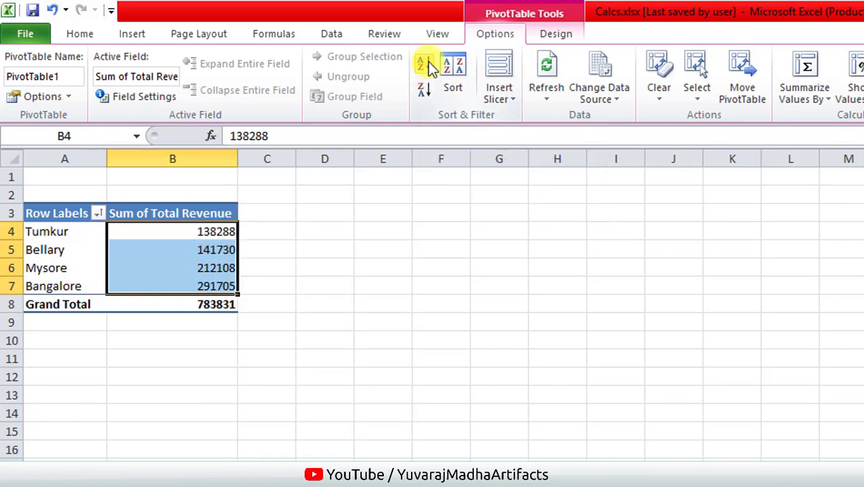
pyautogui.click(205, 234)
pyautogui.click(211, 250)
pyautogui.click(215, 268)
pyautogui.click(218, 282)
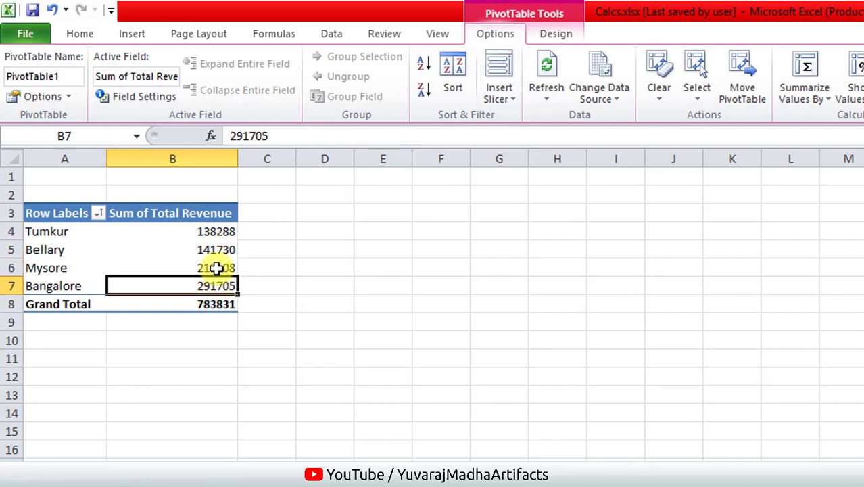
pyautogui.moveTo(218, 232); pyautogui.dragTo(221, 286)
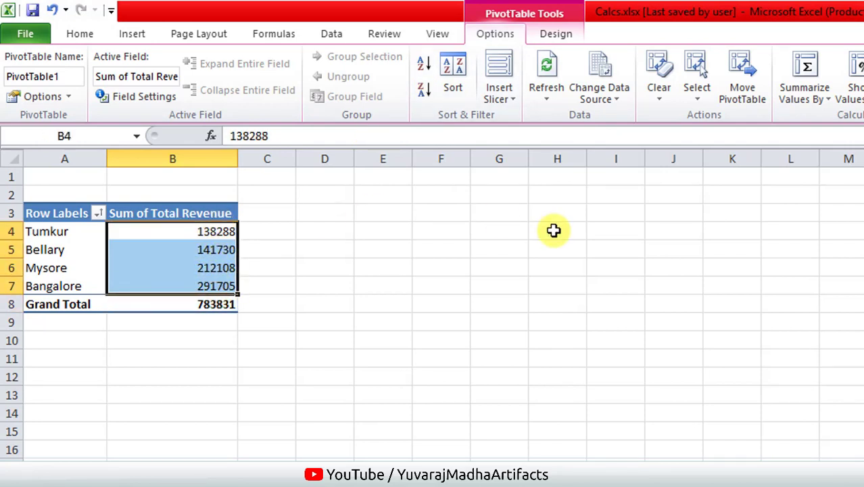
pyautogui.click(424, 92)
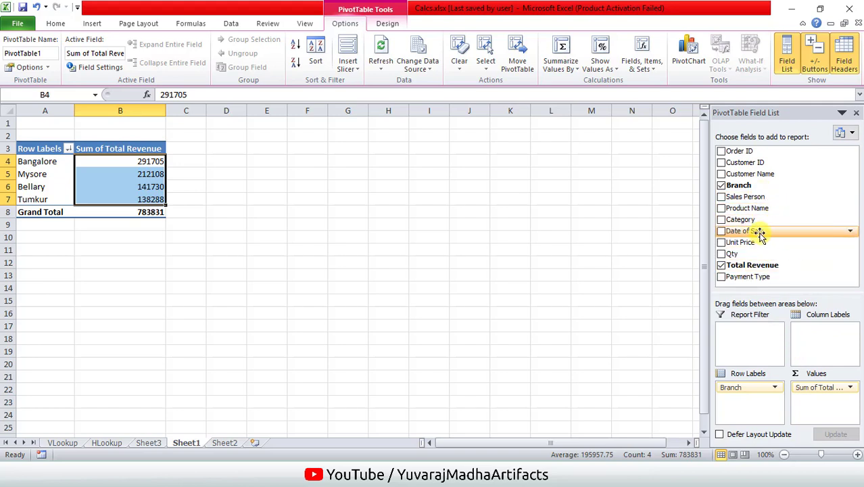
# Add Date of Sale as column labels and inspect the 01 Jan 18 to 06 Jan 18 columns.
pyautogui.moveTo(764, 230); pyautogui.dragTo(824, 342)
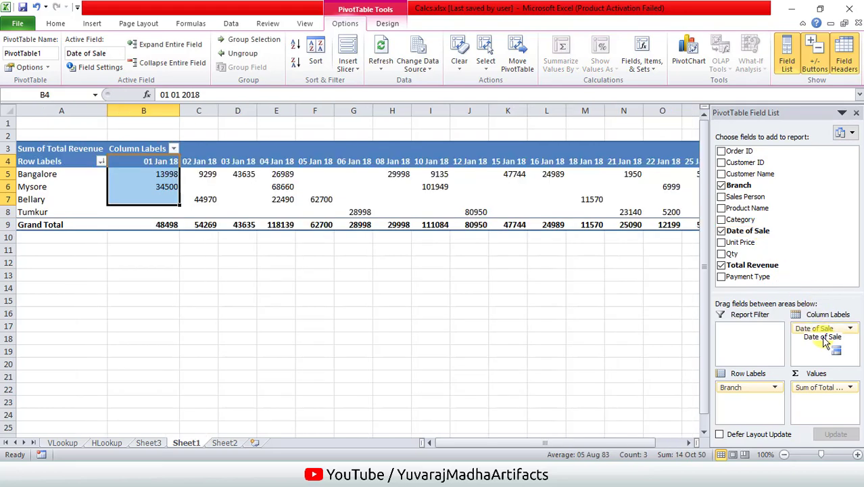
pyautogui.click(224, 262)
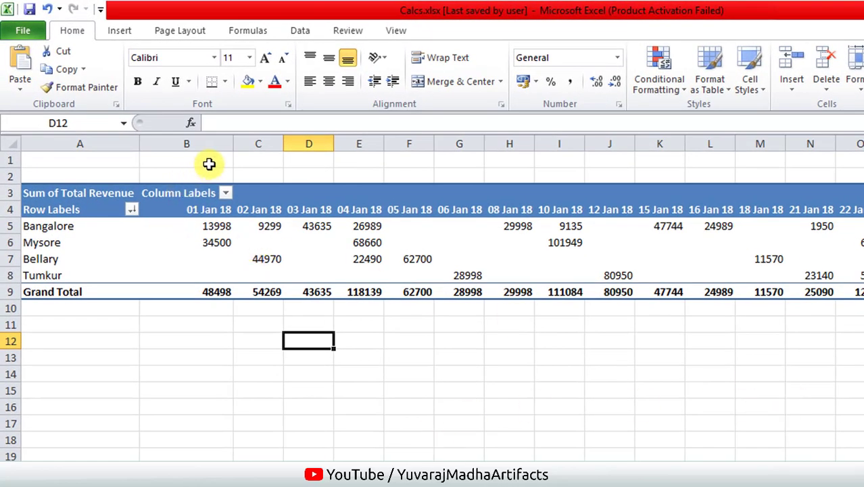
pyautogui.click(212, 144)
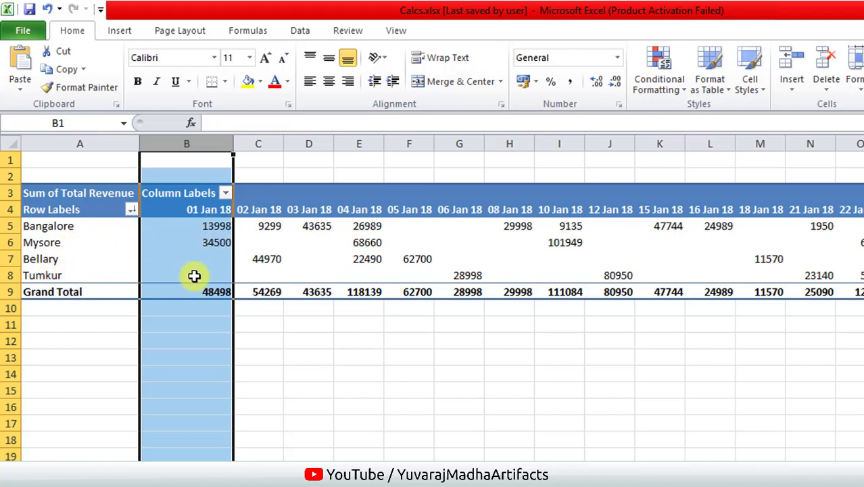
pyautogui.click(259, 138)
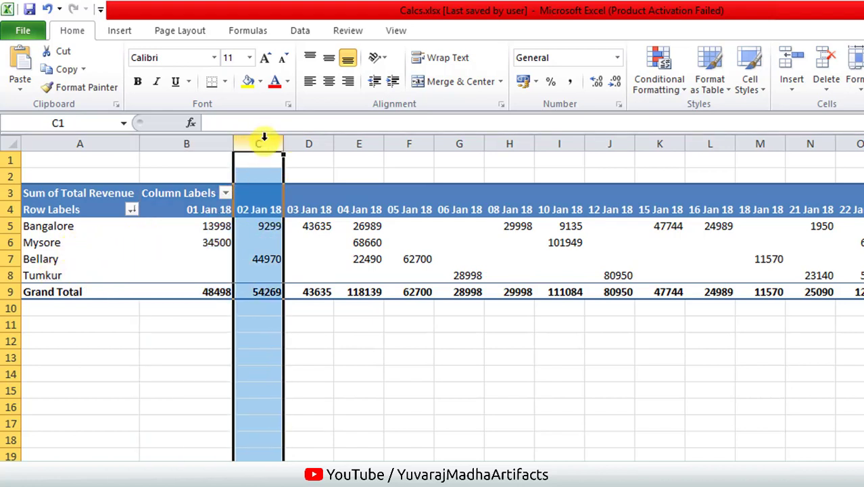
pyautogui.moveTo(324, 153); pyautogui.dragTo(461, 145)
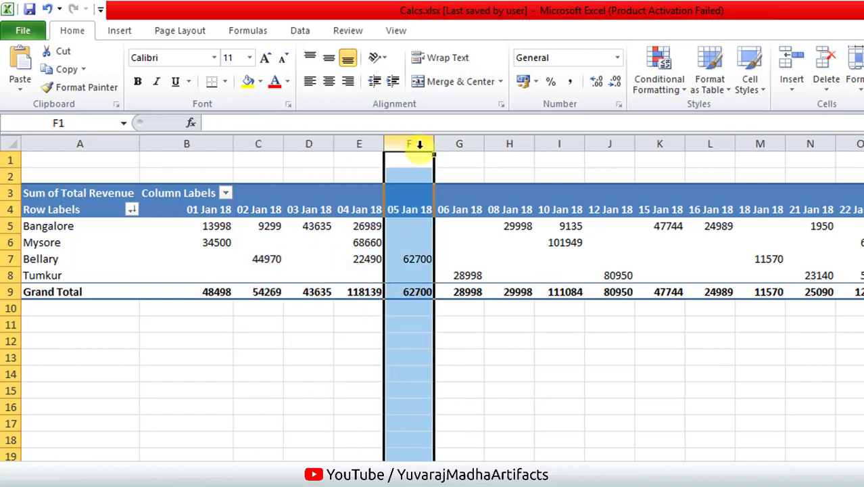
# Step across the 08 Jan 18 to 31 Jan 18 date columns and the Grand Total column.
pyautogui.click(514, 145)
pyautogui.click(559, 144)
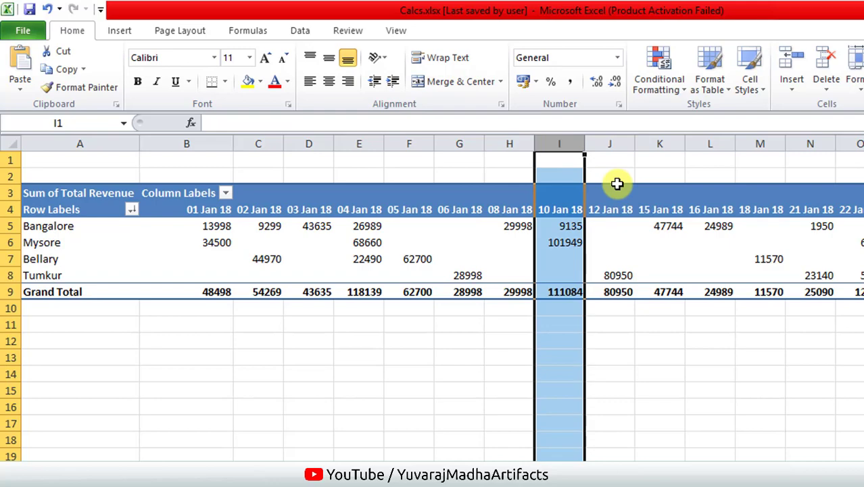
pyautogui.click(617, 143)
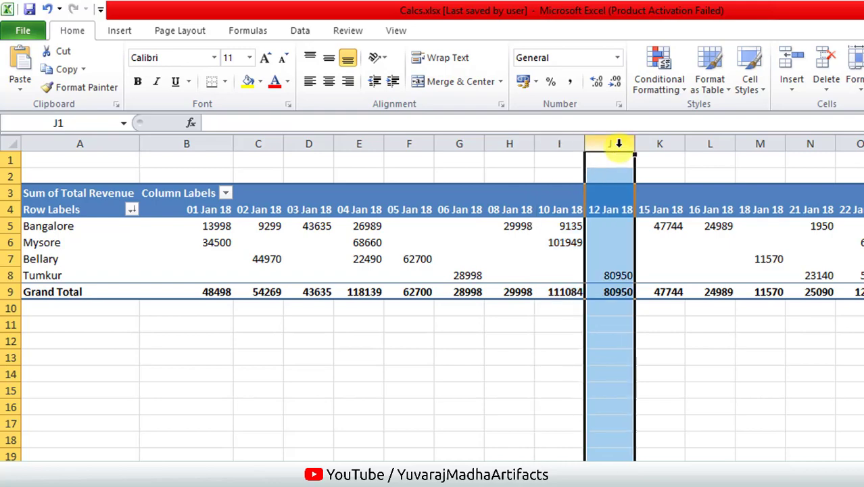
pyautogui.click(660, 144)
pyautogui.click(706, 146)
pyautogui.click(714, 136)
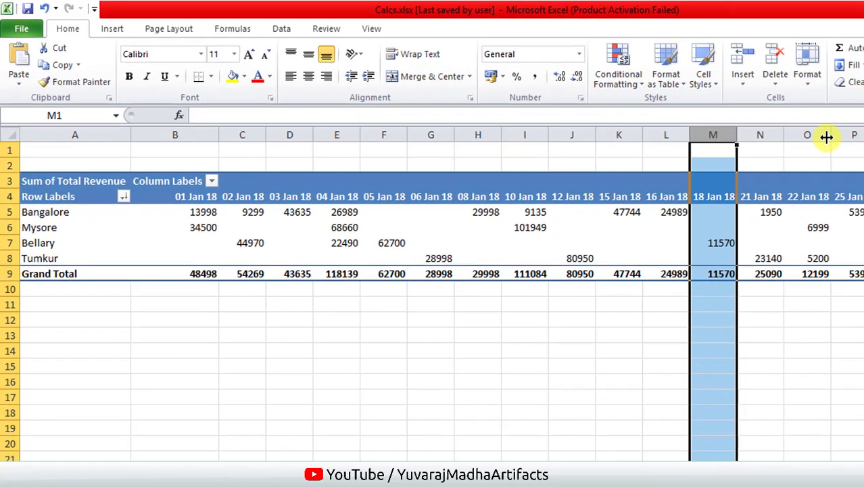
pyautogui.click(747, 111)
pyautogui.click(786, 110)
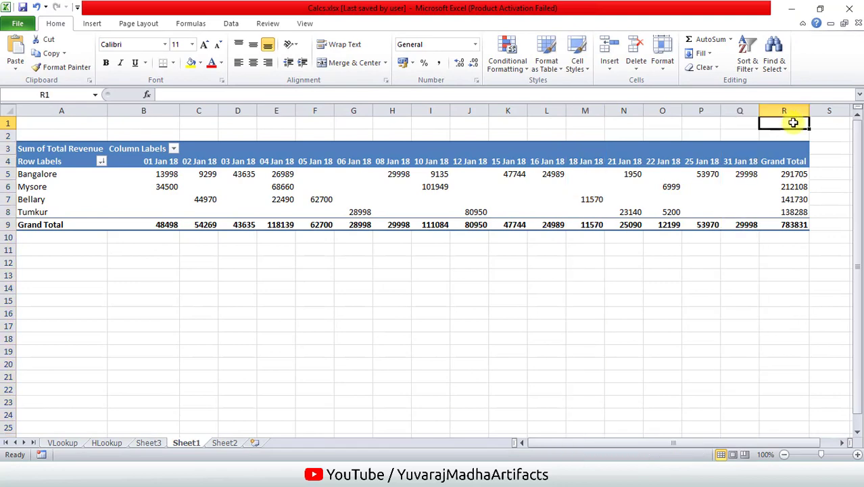
pyautogui.click(318, 186)
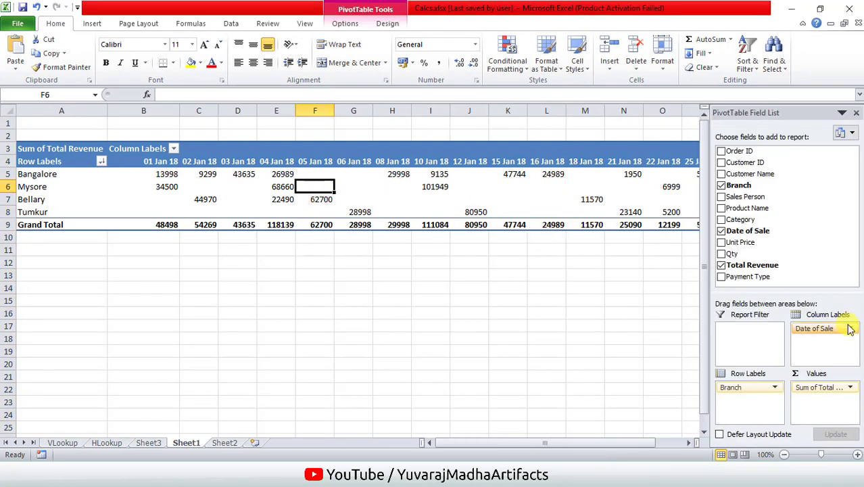
# Remove Date of Sale, Branch and Sum of Total Revenue, then add Customer Name as rows.
pyautogui.click(850, 330)
pyautogui.click(825, 302)
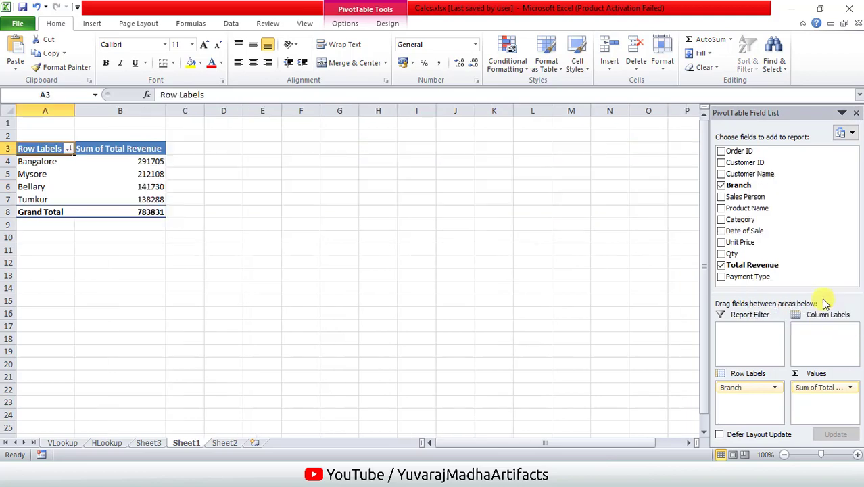
pyautogui.click(774, 386)
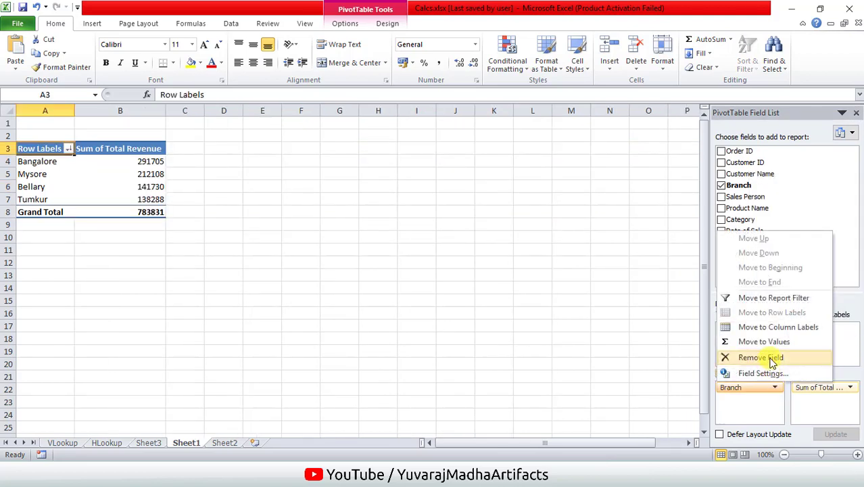
pyautogui.click(772, 358)
pyautogui.click(850, 387)
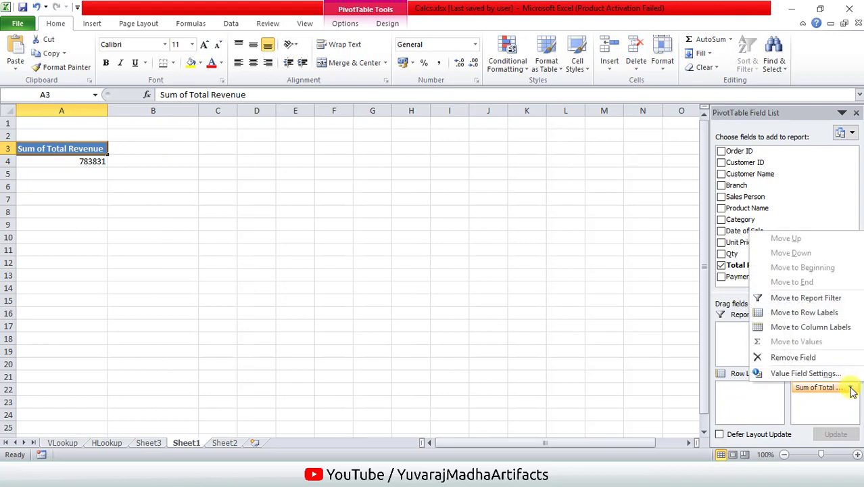
pyautogui.click(822, 358)
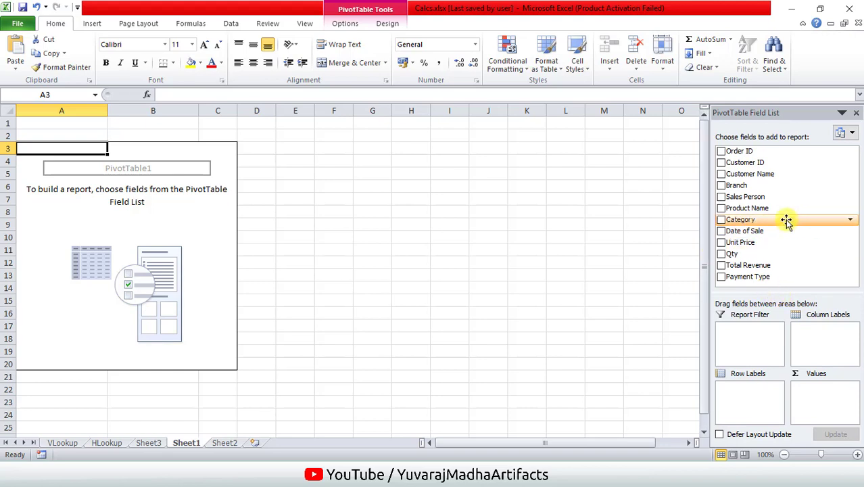
pyautogui.moveTo(771, 174)
pyautogui.mouseDown()
pyautogui.moveTo(779, 223)
pyautogui.moveTo(758, 392)
pyautogui.mouseUp()
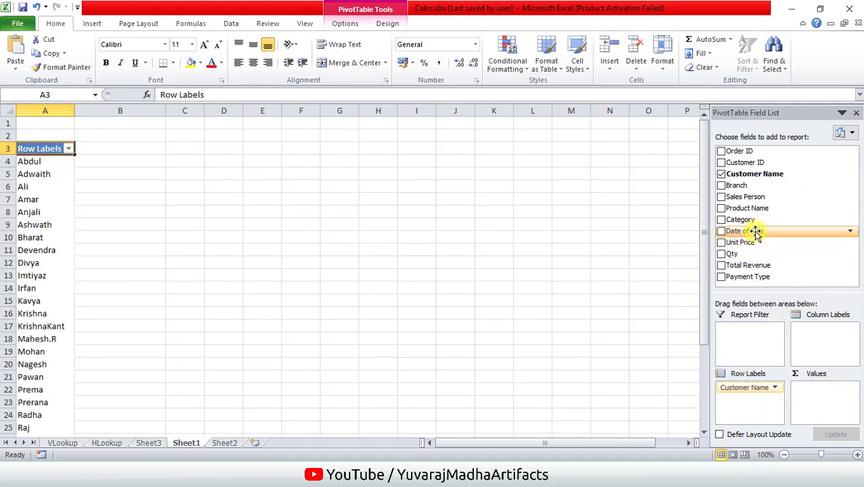
# Count Product Name per customer, check the Grand Total of 30, and go to Sheet2.
pyautogui.moveTo(762, 208)
pyautogui.mouseDown()
pyautogui.moveTo(776, 406)
pyautogui.moveTo(821, 400)
pyautogui.mouseUp()
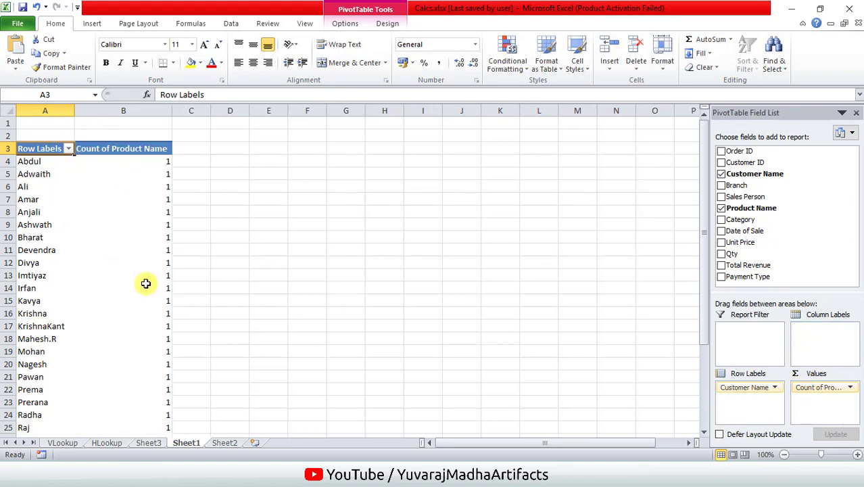
pyautogui.moveTo(704, 230); pyautogui.dragTo(697, 419)
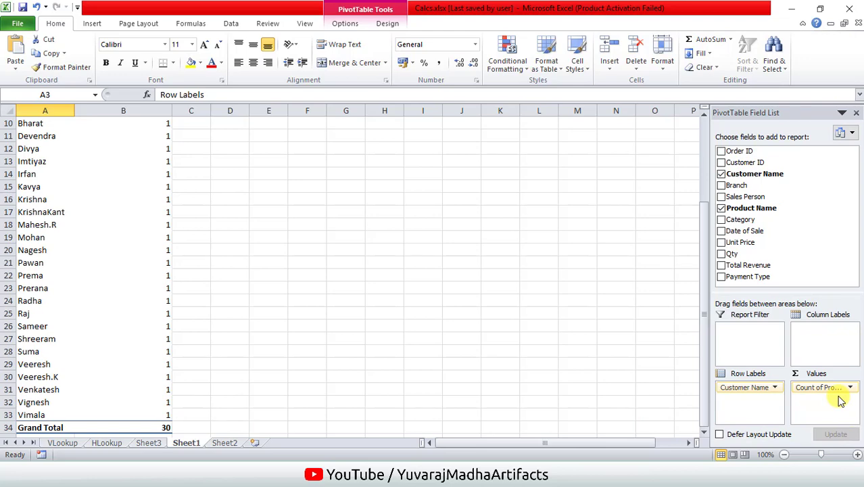
pyautogui.click(224, 443)
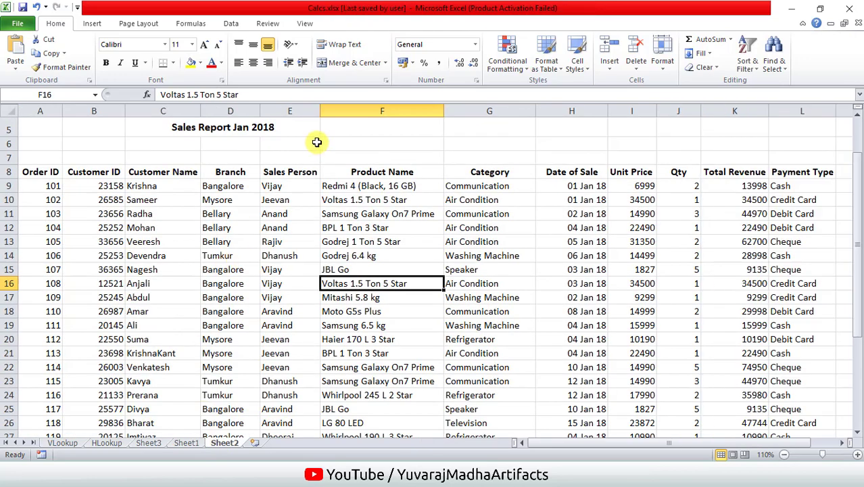
# Select Product Name cells on Sheet2, including Photron P10 Wireless, and dismiss the link error.
pyautogui.click(396, 119)
pyautogui.moveTo(382, 186)
pyautogui.mouseDown()
pyautogui.moveTo(399, 437)
pyautogui.moveTo(395, 390)
pyautogui.mouseUp()
pyautogui.click(382, 352)
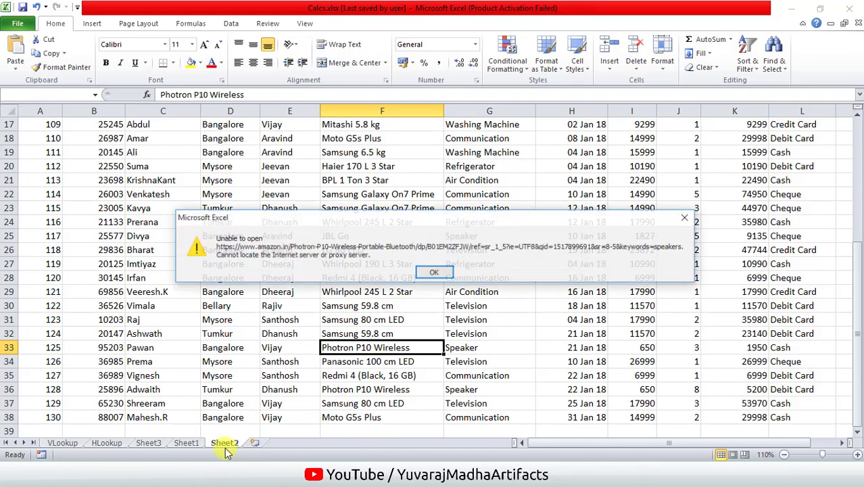
pyautogui.click(434, 273)
# Return to the Sheet1 pivot and select a customer's product count.
pyautogui.click(186, 442)
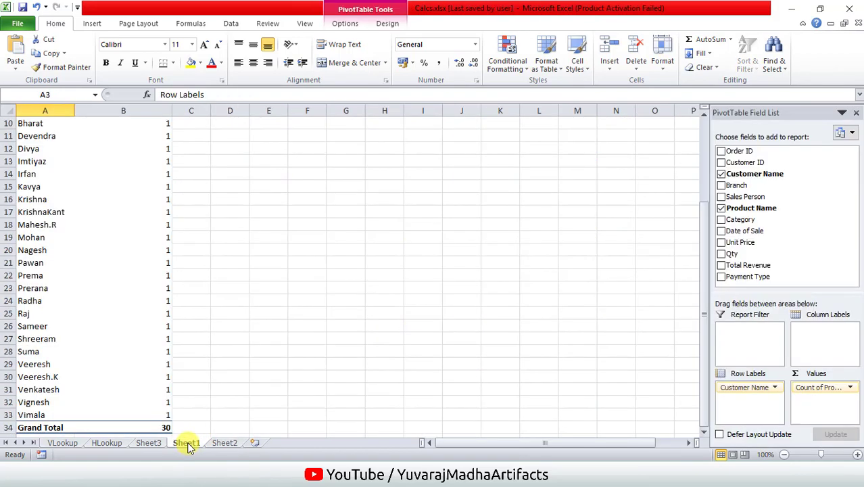
pyautogui.scroll(3, 838, 406)
pyautogui.press('Down')
pyautogui.click(163, 184)
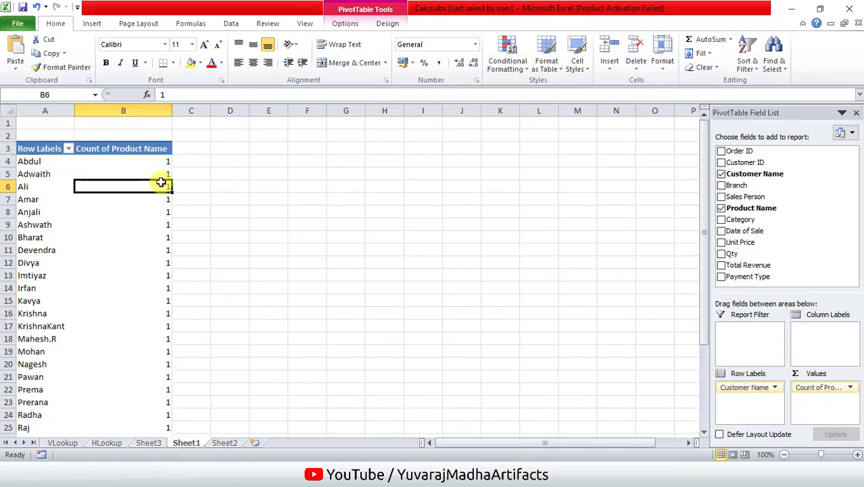
pyautogui.scroll(-6, 153, 305)
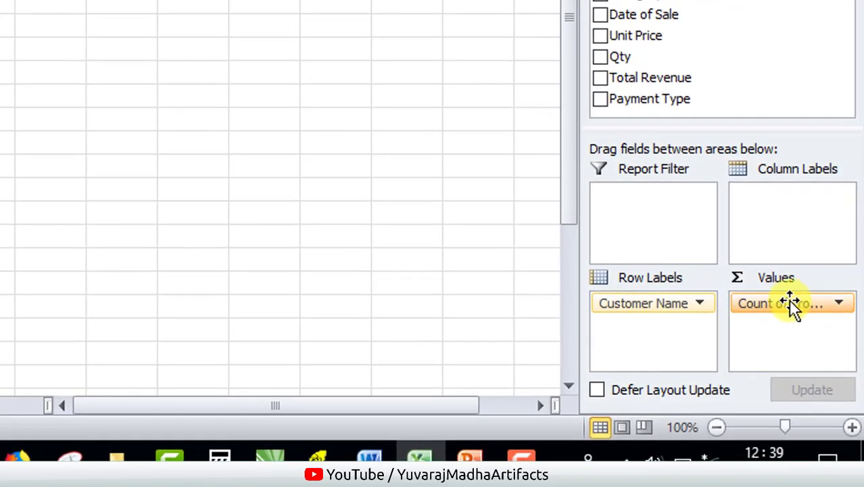
# Nest Product Name under Customer Name in the rows, dropping the count, and review the result.
pyautogui.moveTo(790, 303); pyautogui.dragTo(662, 352)
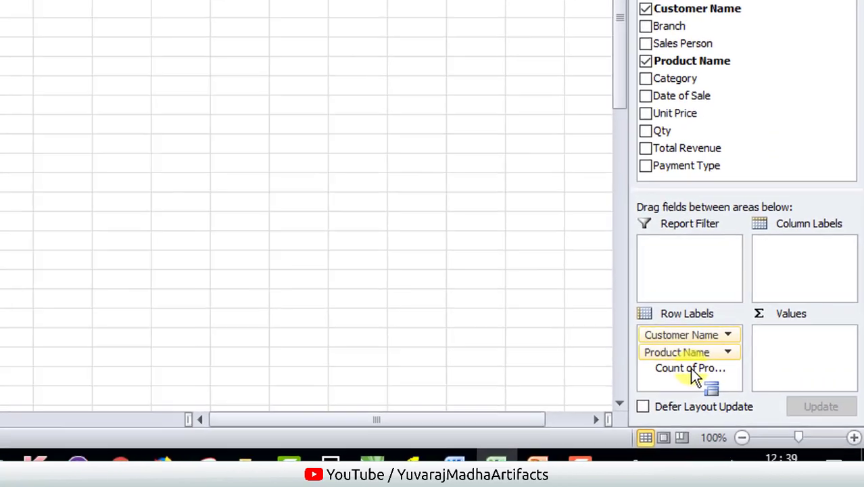
pyautogui.moveTo(697, 376); pyautogui.dragTo(694, 373)
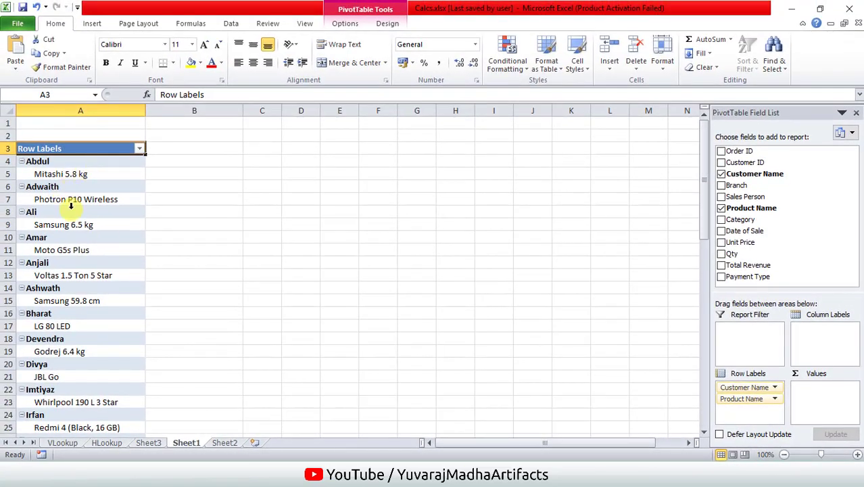
pyautogui.scroll(-5, 74, 230)
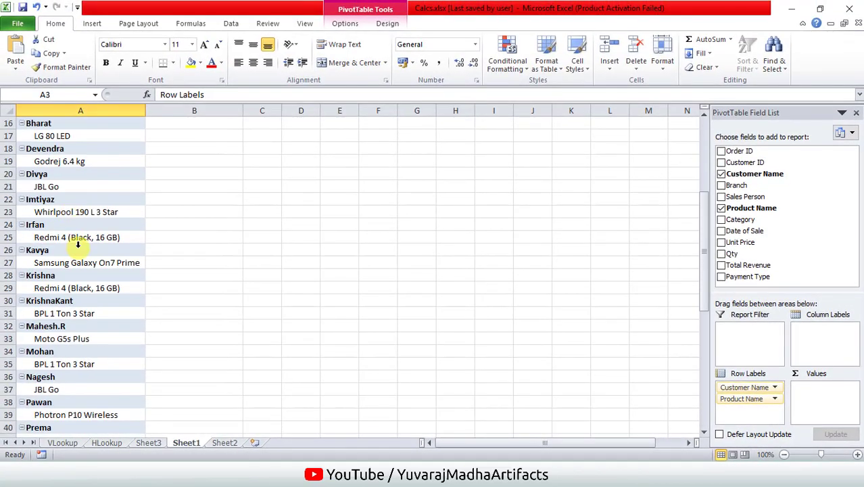
pyautogui.scroll(-6, 77, 250)
pyautogui.scroll(-5, 73, 284)
pyautogui.scroll(6, 70, 283)
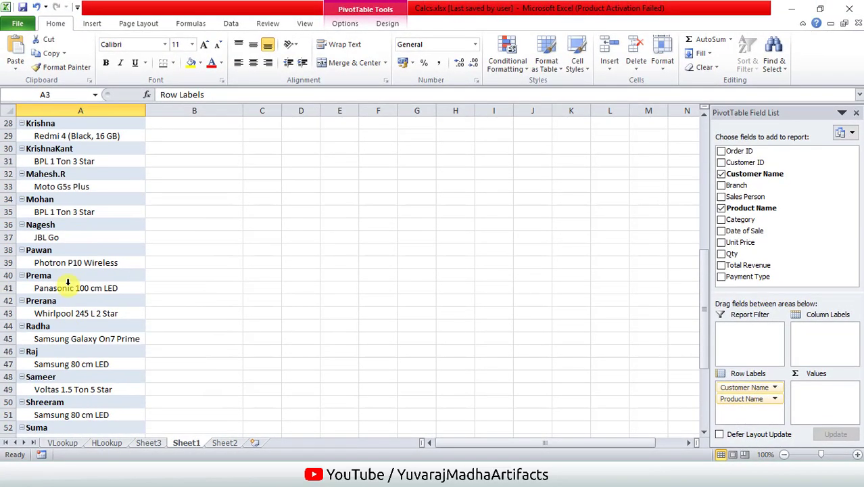
pyautogui.scroll(6, 69, 282)
pyautogui.scroll(4, 67, 283)
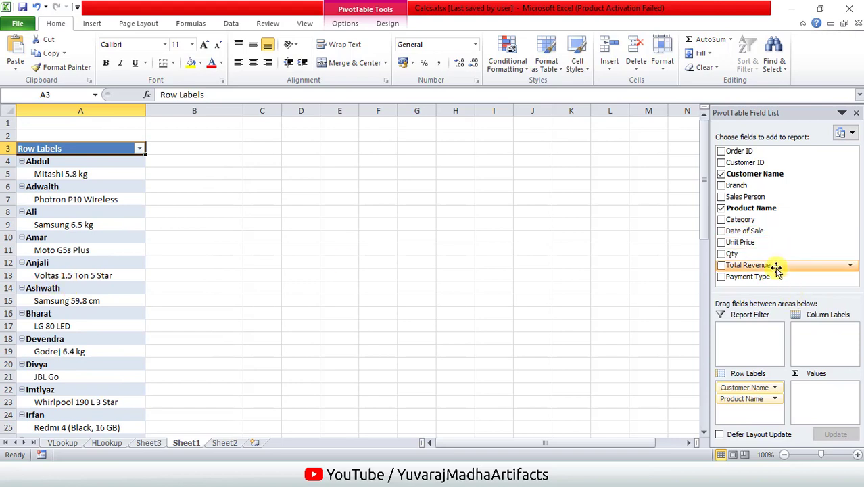
# Add Sum of Total Revenue to the values, e.g. Abdul 9299 and Bharat 47744.
pyautogui.moveTo(776, 267); pyautogui.dragTo(825, 406)
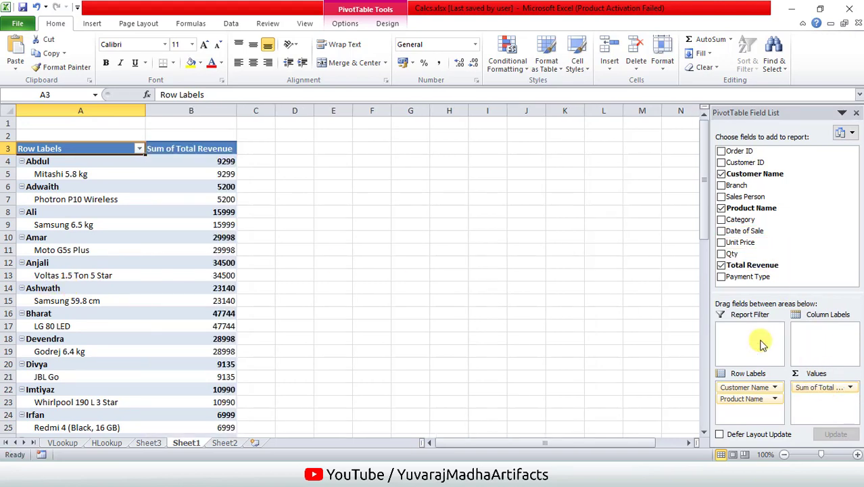
pyautogui.scroll(-5, 142, 252)
pyautogui.scroll(-1, 139, 252)
pyautogui.scroll(-6, 139, 252)
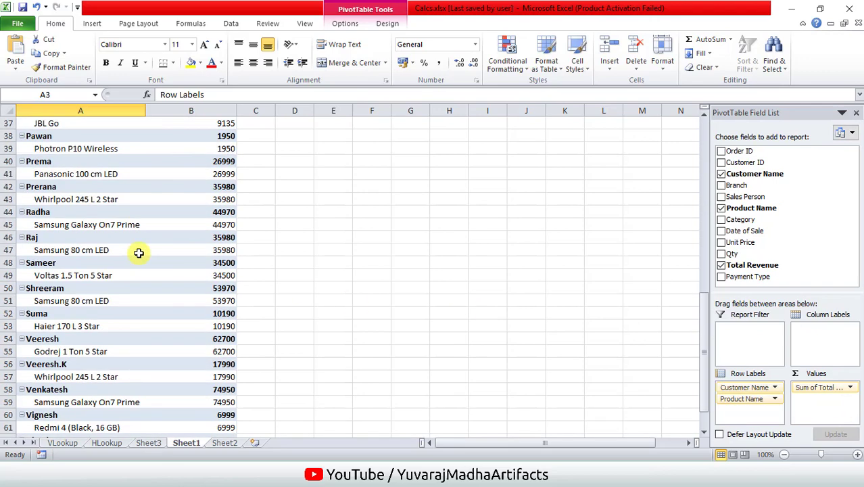
pyautogui.scroll(8, 139, 252)
pyautogui.scroll(4, 138, 252)
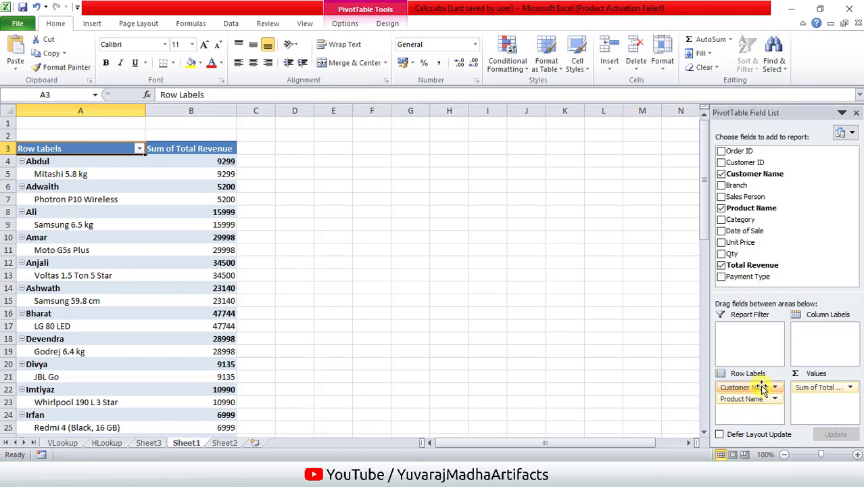
# Move Product Name above Customer Name and review BPL 1 Ton 3 Star's two buyers (44980).
pyautogui.moveTo(763, 388); pyautogui.dragTo(748, 406)
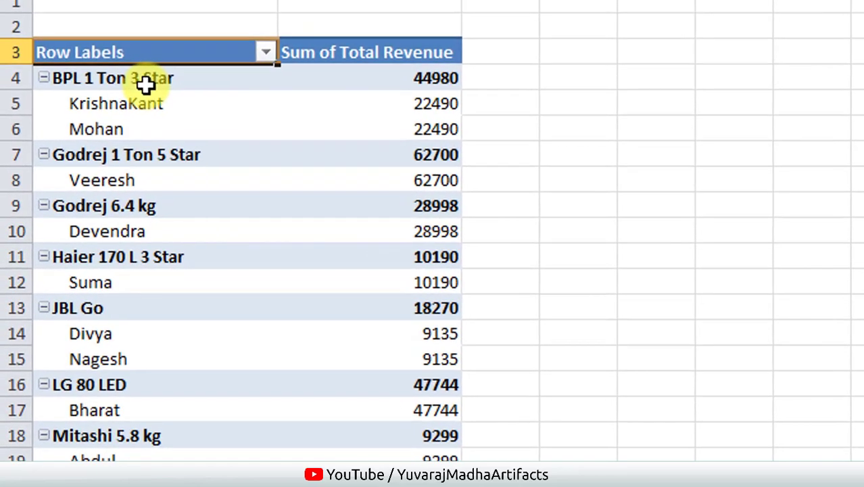
pyautogui.click(79, 161)
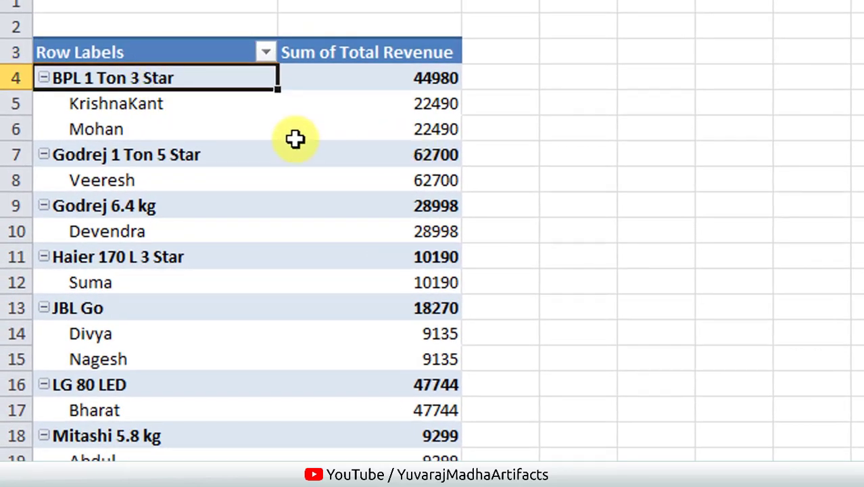
pyautogui.moveTo(165, 103); pyautogui.dragTo(405, 130)
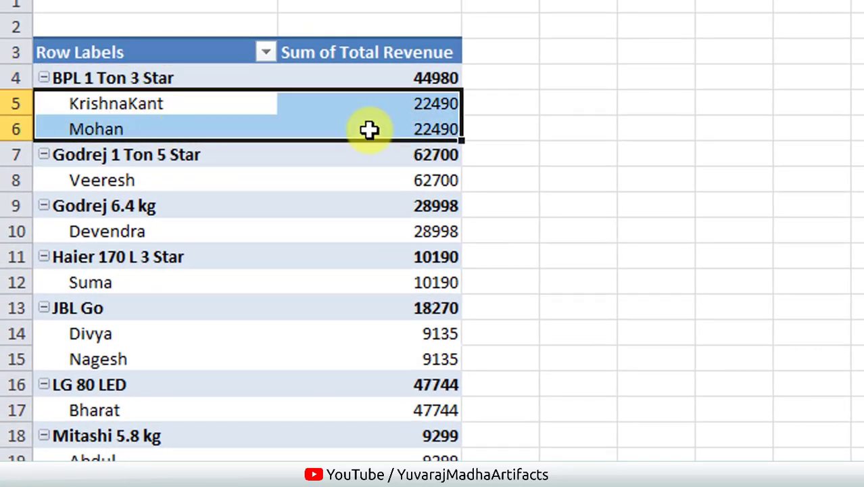
pyautogui.click(174, 106)
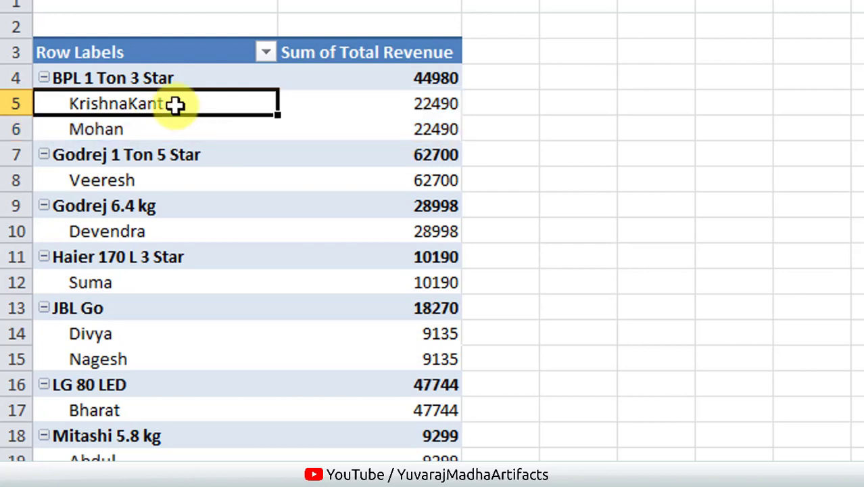
pyautogui.click(220, 77)
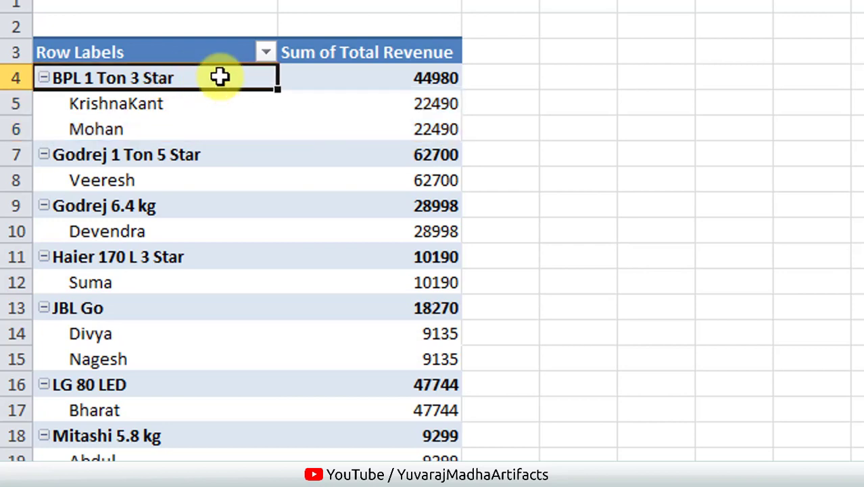
pyautogui.click(152, 113)
pyautogui.moveTo(158, 120); pyautogui.dragTo(162, 128)
# Review the customers grouped under Redmi 4 (Black, 16 GB).
pyautogui.scroll(-4, 236, 215)
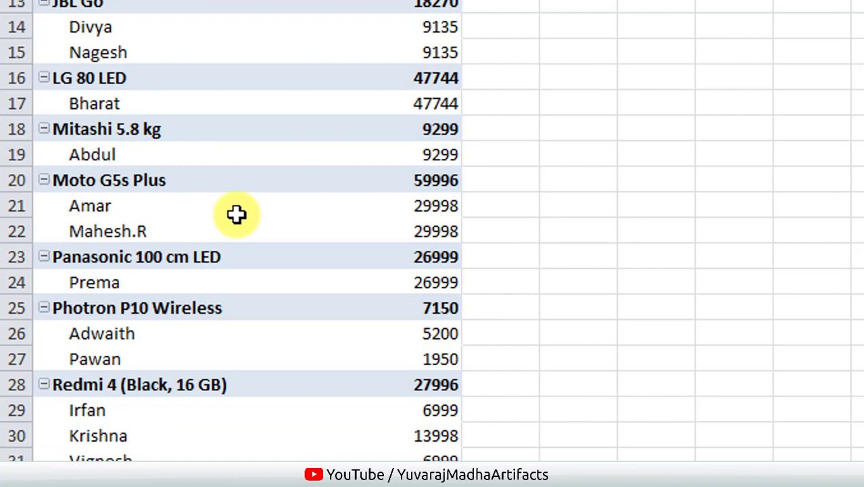
pyautogui.scroll(-1, 236, 215)
pyautogui.scroll(-2, 274, 244)
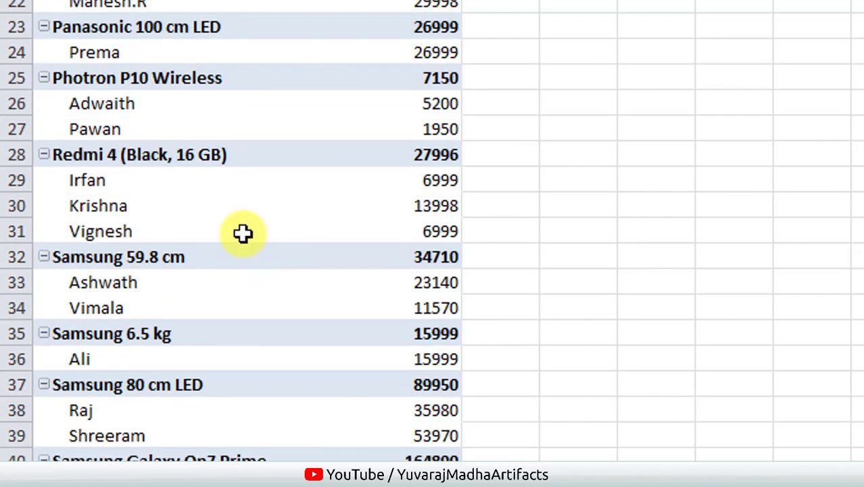
pyautogui.click(149, 155)
pyautogui.moveTo(124, 188); pyautogui.dragTo(131, 226)
pyautogui.scroll(-5, 160, 313)
pyautogui.scroll(6, 59, 298)
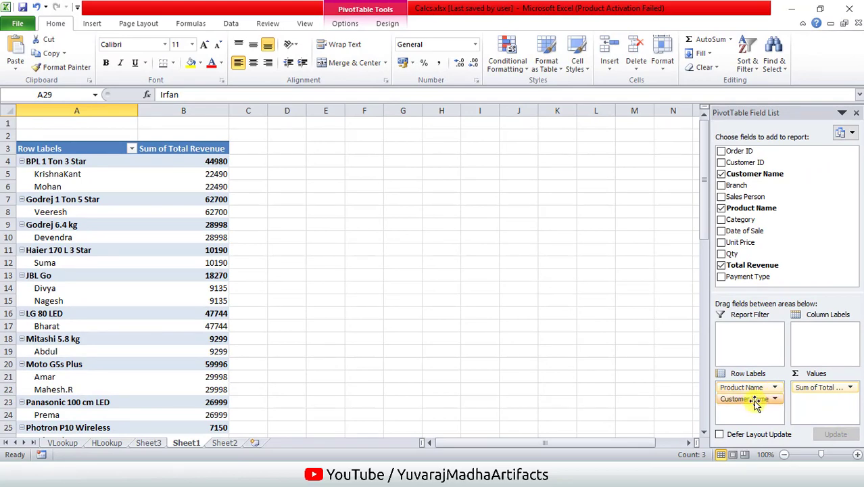
# Remove Customer Name from the rows and select the 18 product names in A4:A21.
pyautogui.click(777, 403)
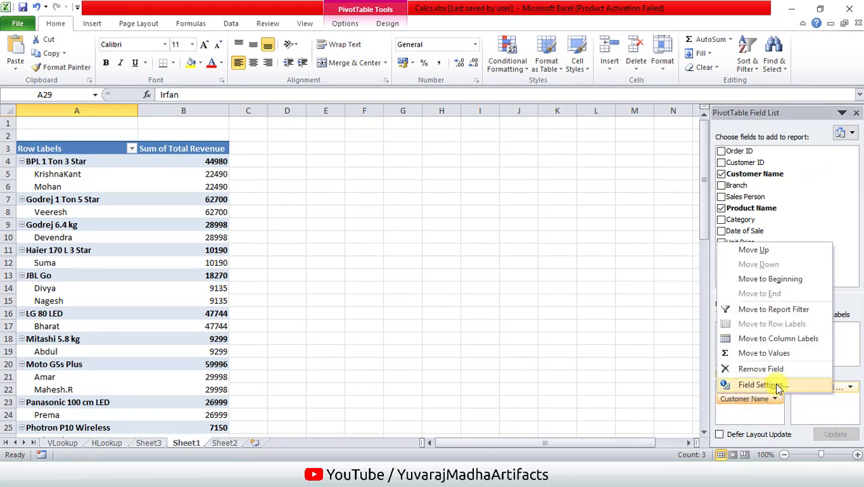
pyautogui.click(782, 368)
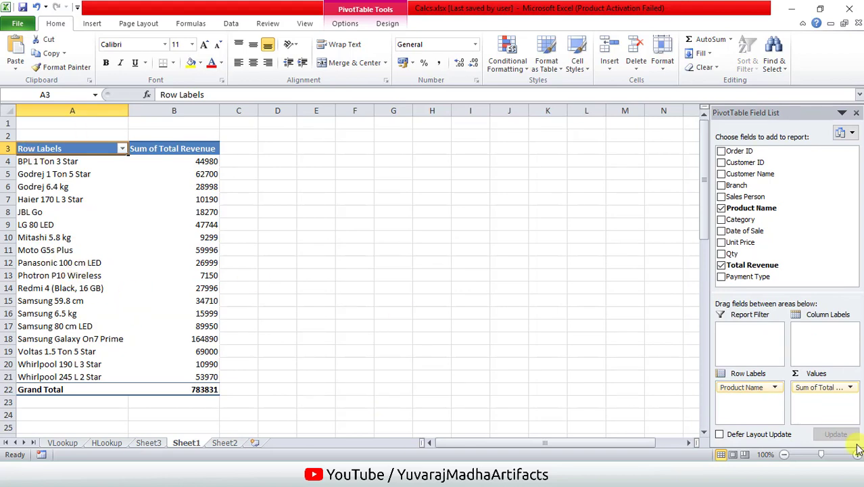
pyautogui.moveTo(54, 163); pyautogui.dragTo(84, 372)
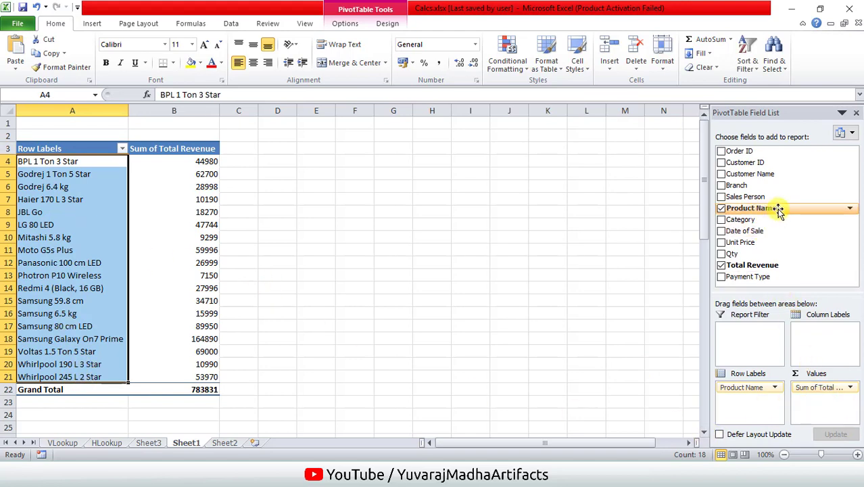
pyautogui.moveTo(779, 209); pyautogui.dragTo(824, 411)
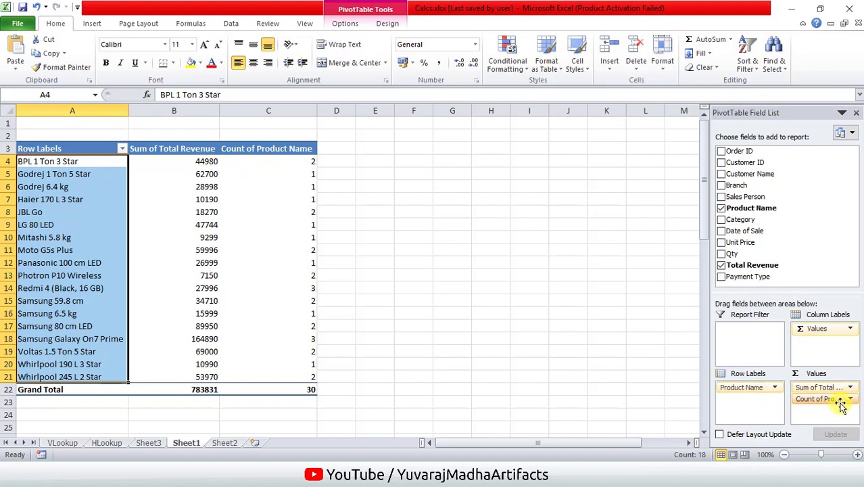
pyautogui.moveTo(841, 404); pyautogui.dragTo(843, 405)
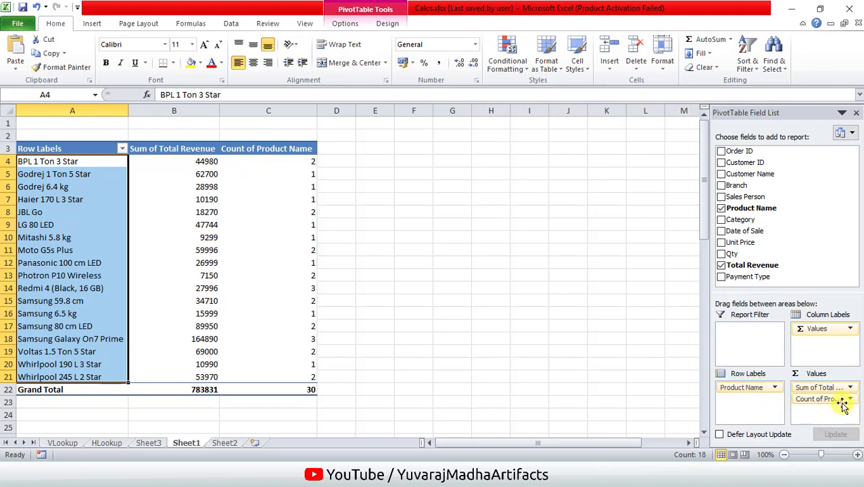
pyautogui.click(851, 400)
pyautogui.click(842, 418)
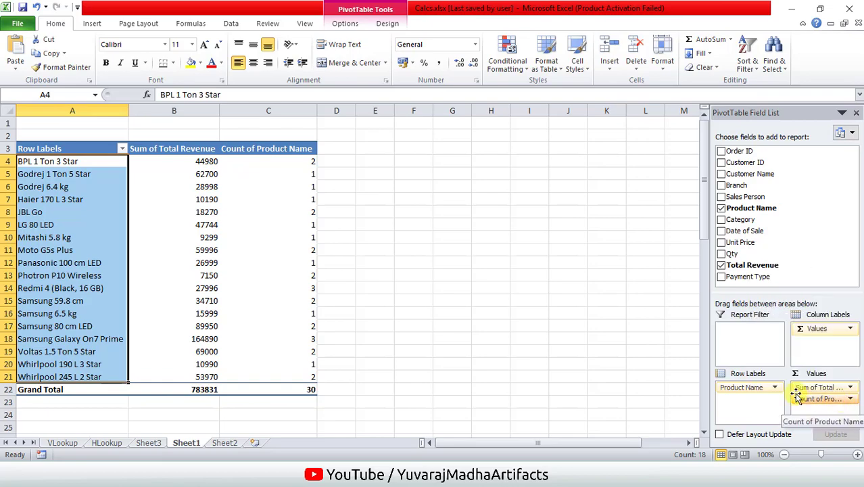
pyautogui.click(252, 212)
pyautogui.moveTo(68, 161); pyautogui.dragTo(265, 169)
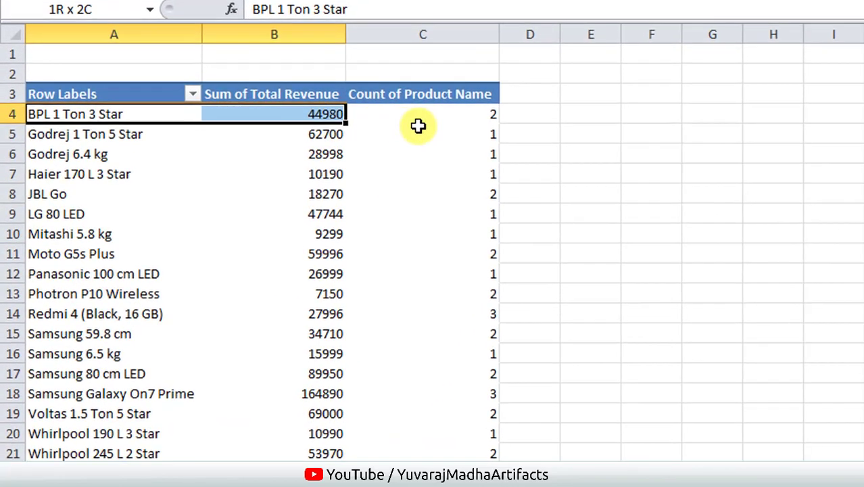
pyautogui.moveTo(418, 126); pyautogui.dragTo(492, 113)
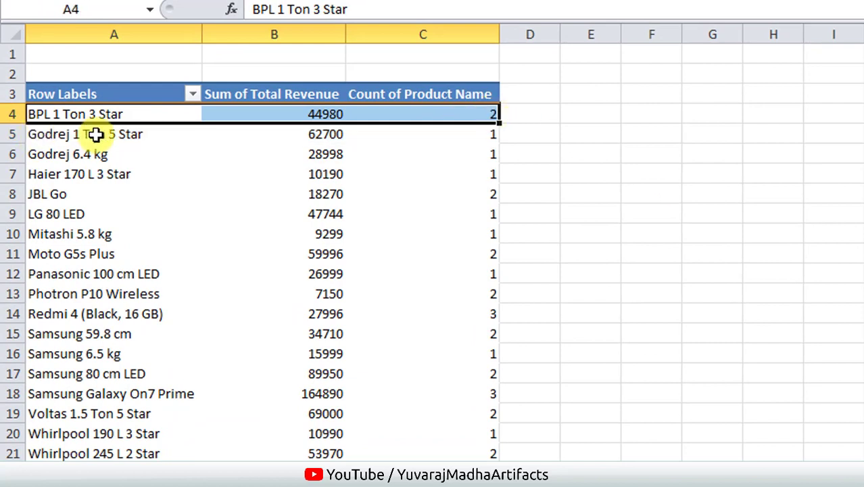
pyautogui.moveTo(96, 135); pyautogui.dragTo(419, 133)
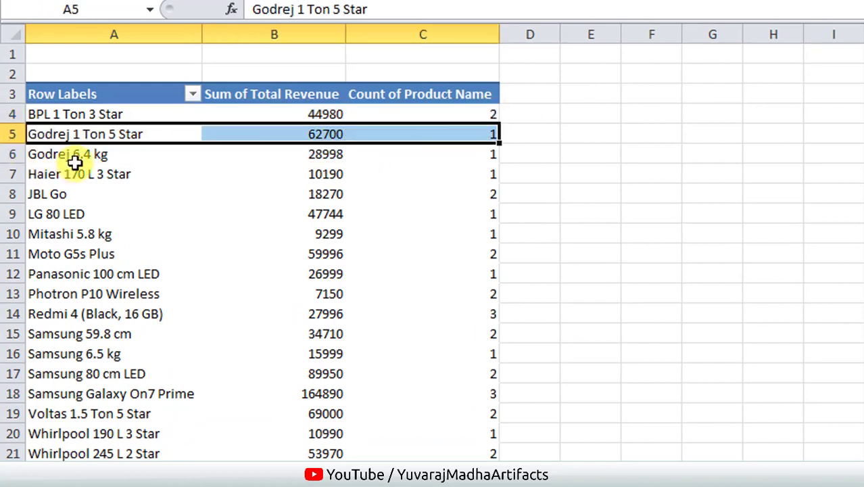
pyautogui.moveTo(128, 154); pyautogui.dragTo(494, 153)
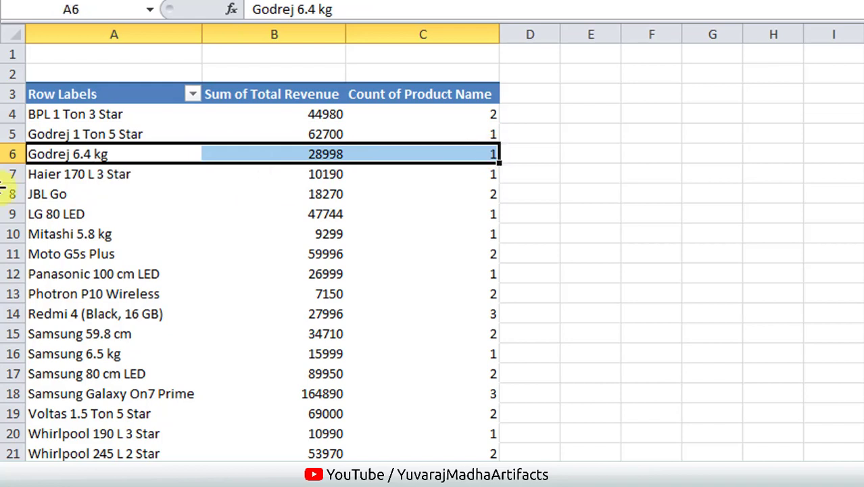
pyautogui.moveTo(116, 155); pyautogui.dragTo(466, 155)
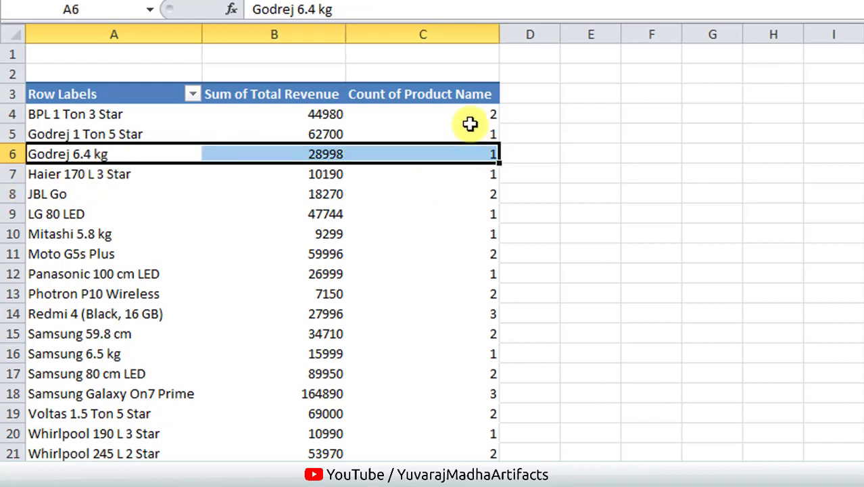
pyautogui.moveTo(470, 118); pyautogui.dragTo(481, 452)
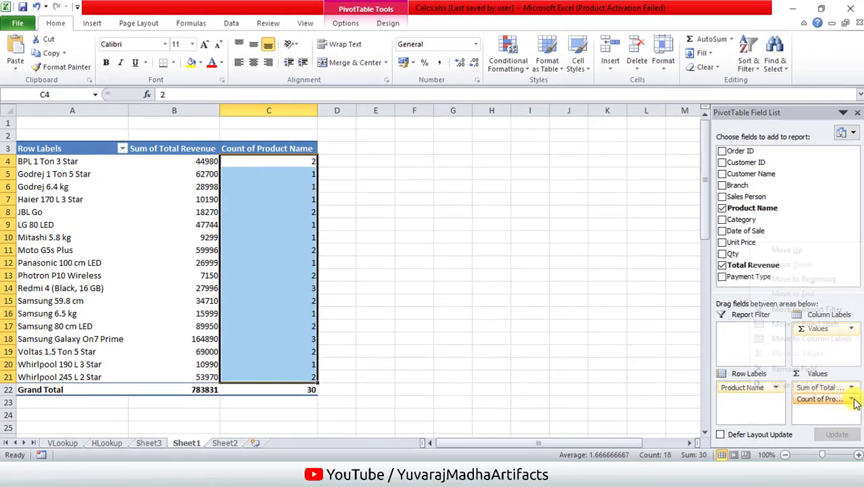
pyautogui.click(848, 399)
pyautogui.click(784, 420)
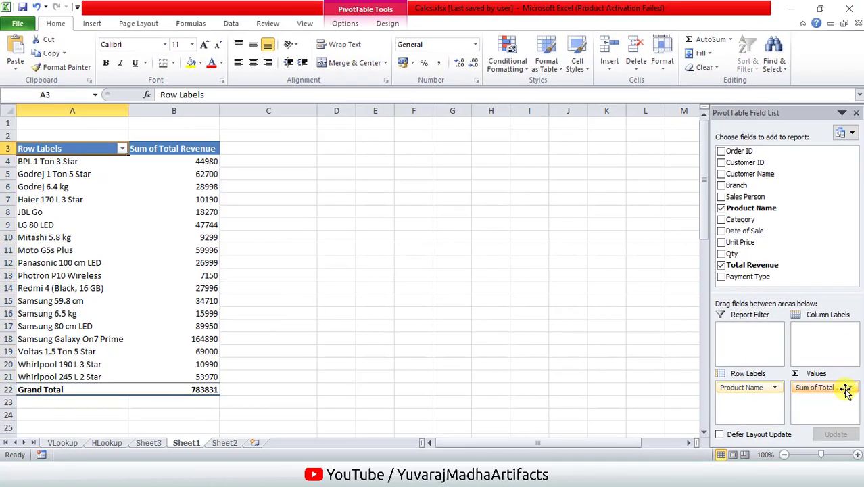
# Remove Sum of Total Revenue from Values and Product Name from Row Labels.
pyautogui.click(846, 388)
pyautogui.click(825, 358)
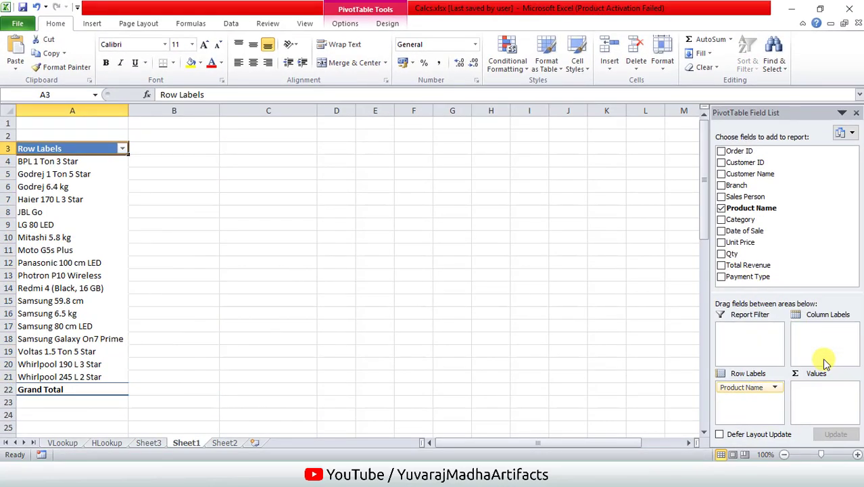
pyautogui.click(755, 388)
pyautogui.click(767, 358)
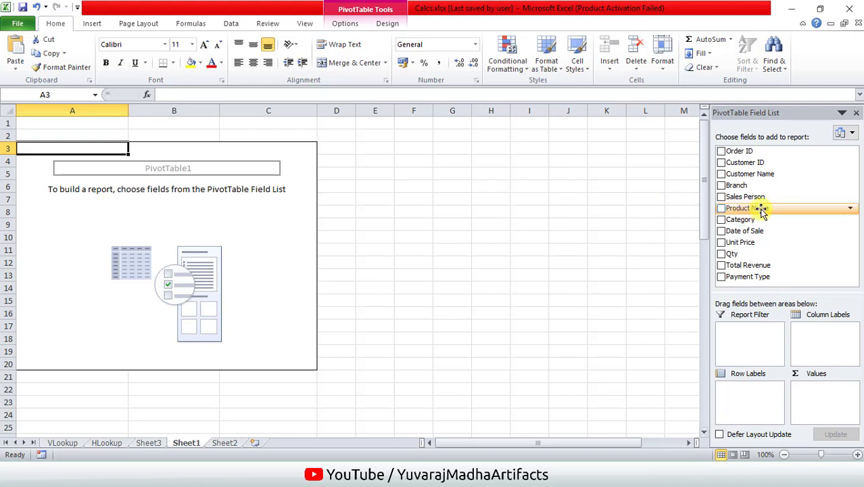
# Put Sales Person in the rows with summed Total Revenue, then go through each salesperson.
pyautogui.moveTo(764, 196); pyautogui.dragTo(763, 401)
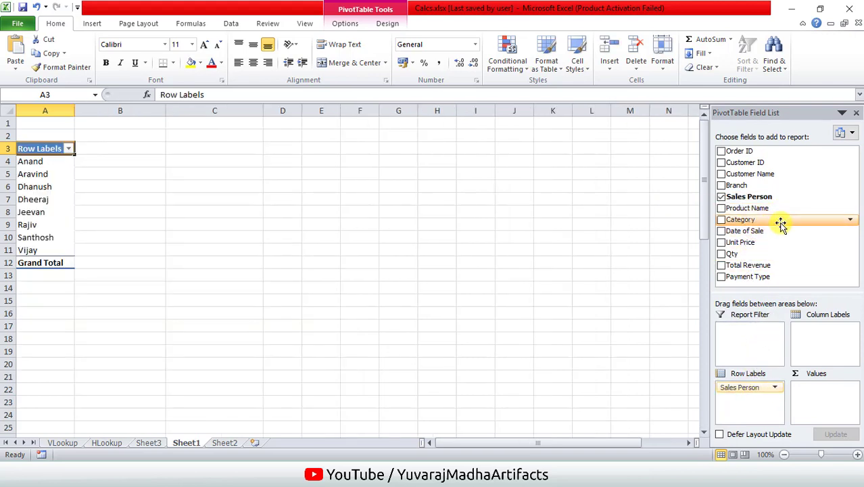
pyautogui.moveTo(747, 265); pyautogui.dragTo(836, 405)
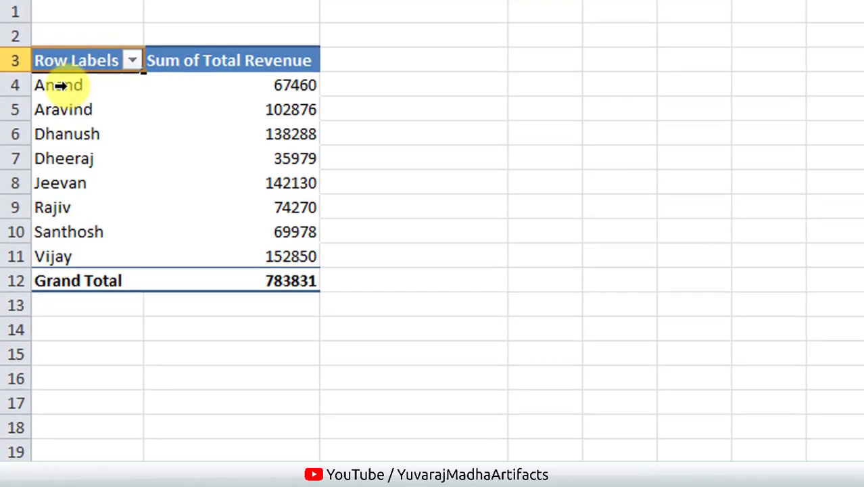
pyautogui.click(28, 161)
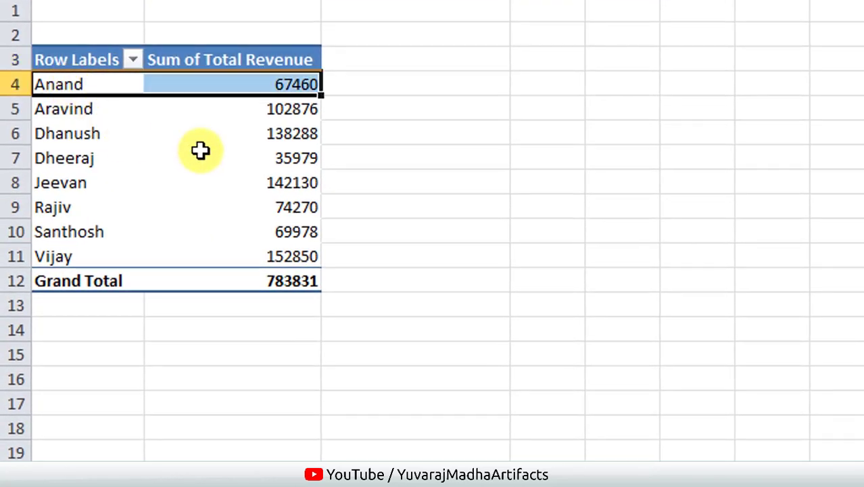
pyautogui.click(73, 109)
pyautogui.click(77, 133)
pyautogui.click(83, 158)
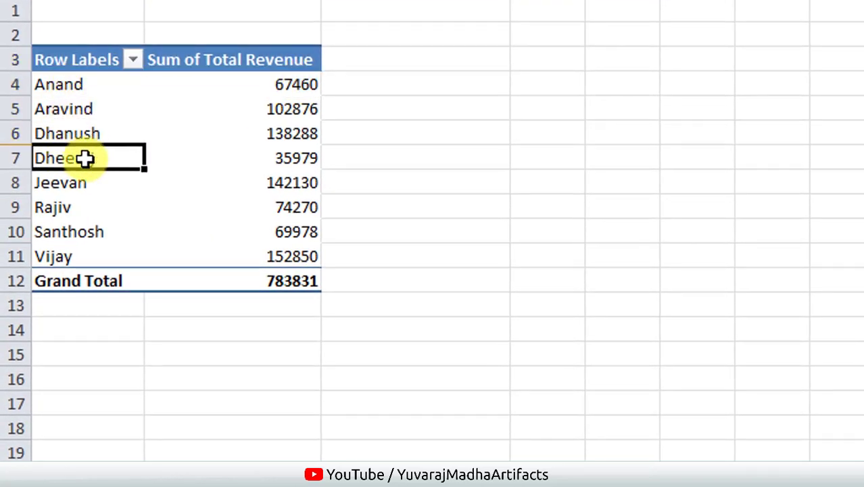
pyautogui.click(79, 181)
pyautogui.click(58, 208)
pyautogui.click(103, 233)
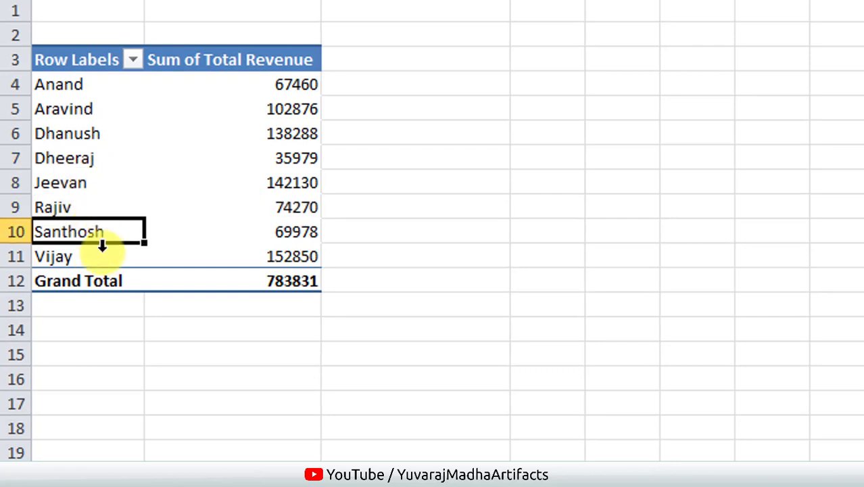
pyautogui.click(94, 258)
# Select the salesperson names and their revenue values, including Aravind's 102876.
pyautogui.moveTo(85, 83); pyautogui.dragTo(83, 263)
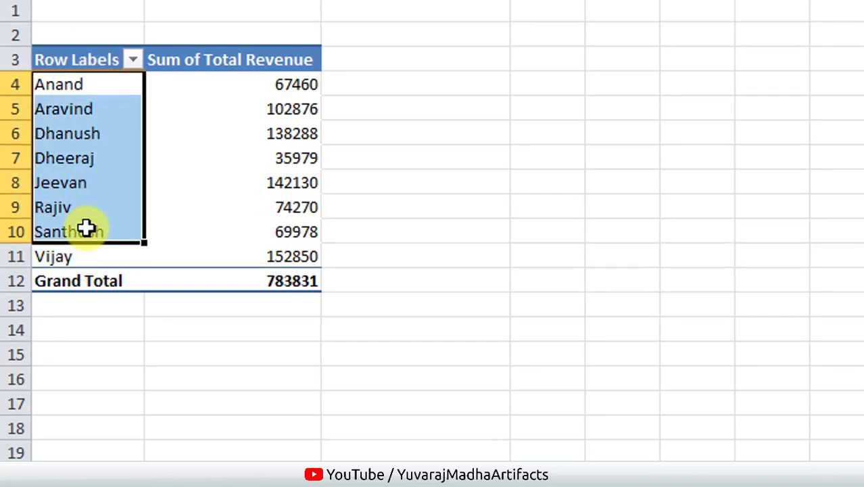
pyautogui.moveTo(272, 84); pyautogui.dragTo(289, 250)
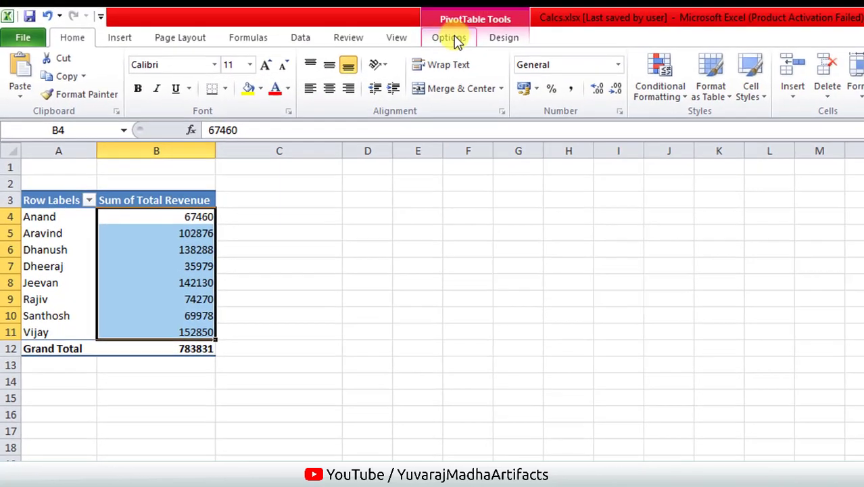
pyautogui.click(206, 235)
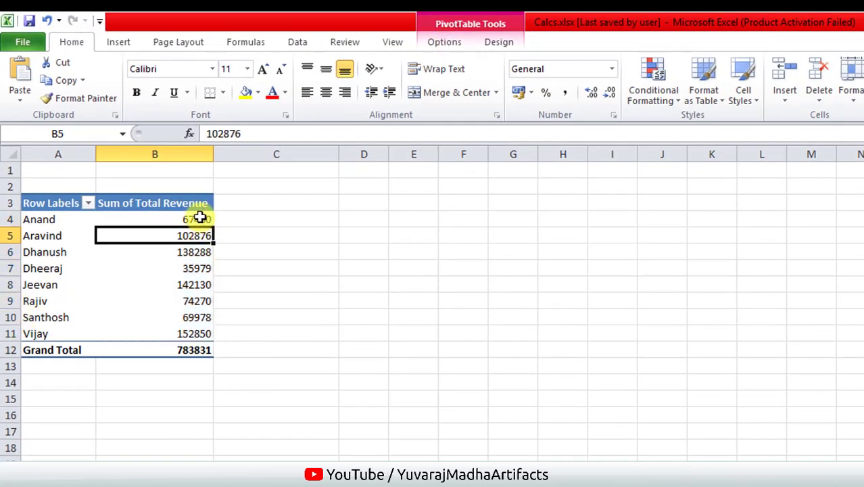
pyautogui.moveTo(201, 217); pyautogui.dragTo(199, 331)
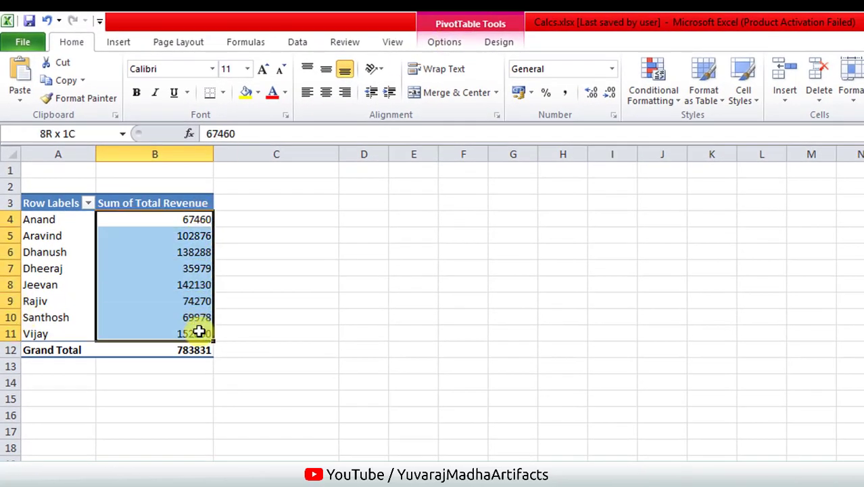
# Sort the salespeople's revenue from smallest to largest.
pyautogui.click(457, 43)
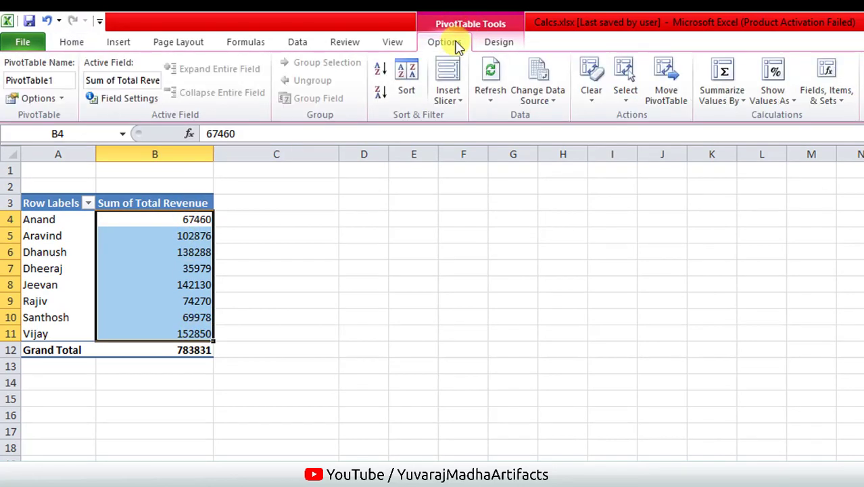
pyautogui.click(378, 73)
pyautogui.click(139, 268)
# Check the sorted order, from Dheeraj at 35979 up to Vijay at 152850.
pyautogui.click(51, 219)
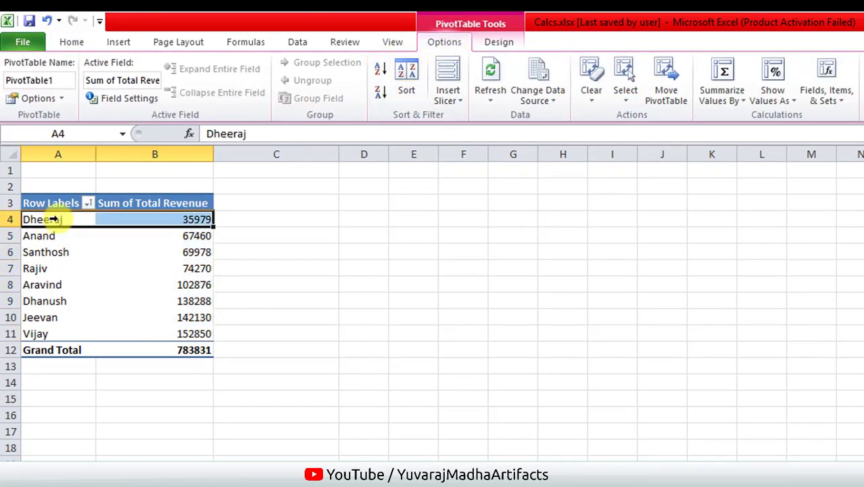
pyautogui.click(30, 333)
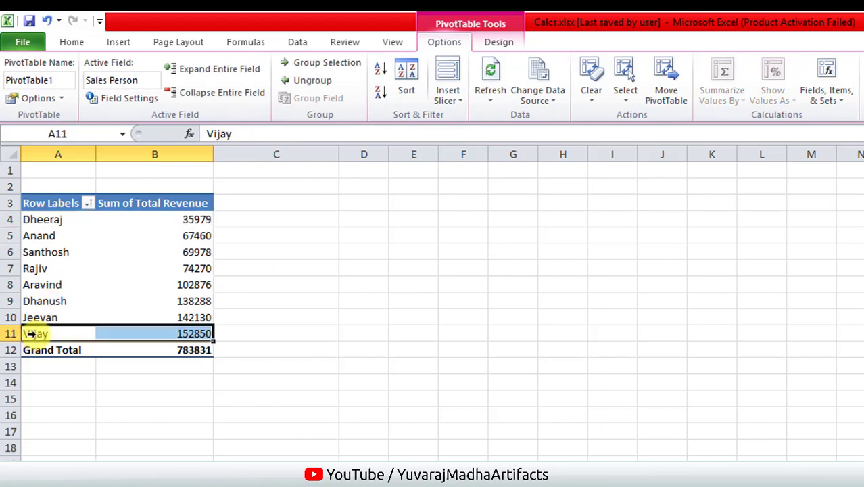
pyautogui.click(145, 298)
pyautogui.moveTo(70, 220); pyautogui.dragTo(166, 334)
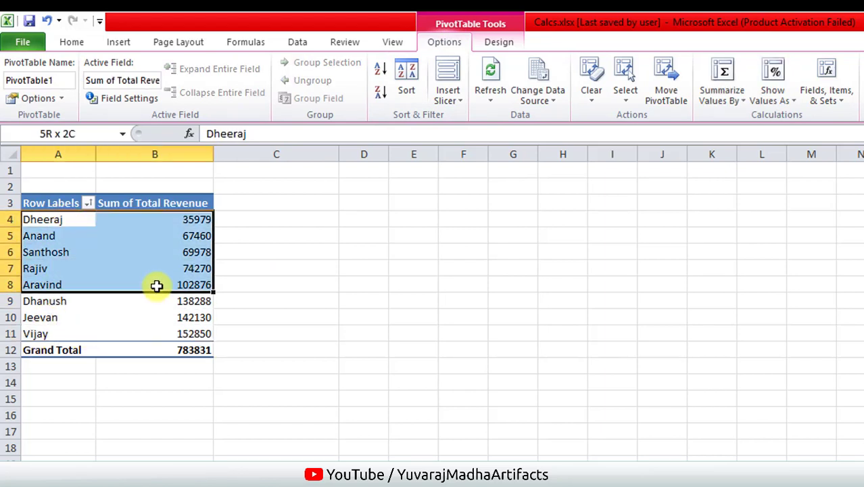
pyautogui.click(166, 334)
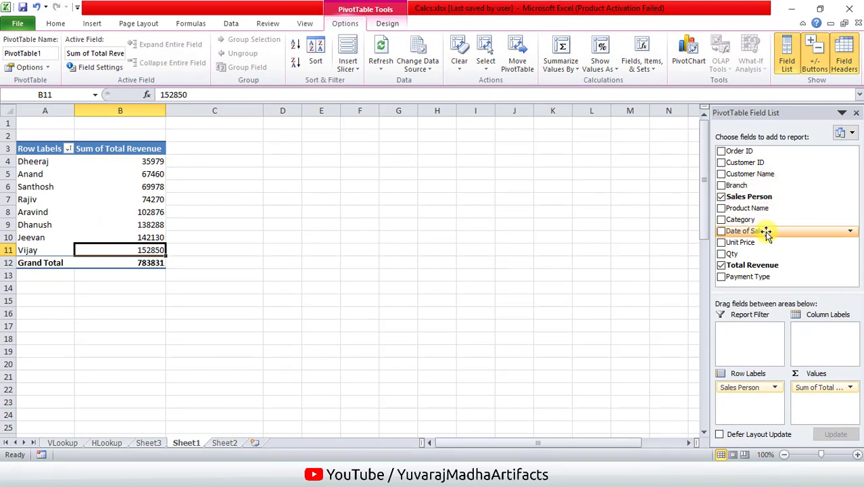
pyautogui.moveTo(769, 232); pyautogui.dragTo(824, 331)
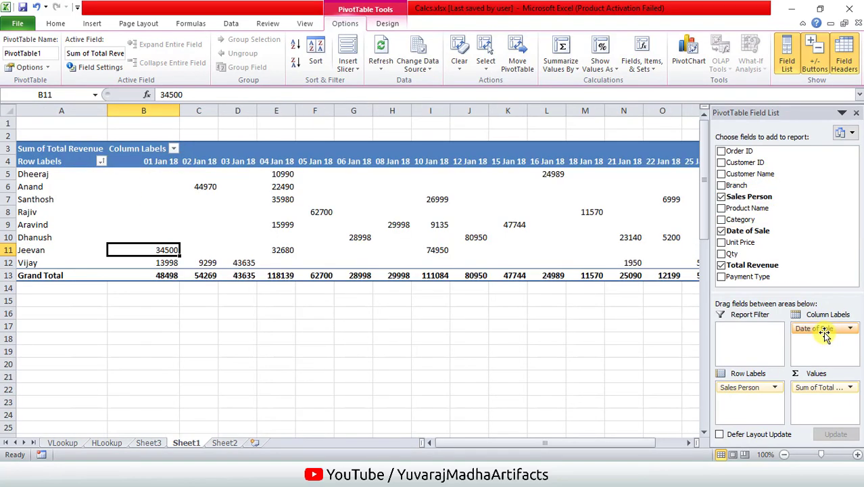
pyautogui.click(285, 108)
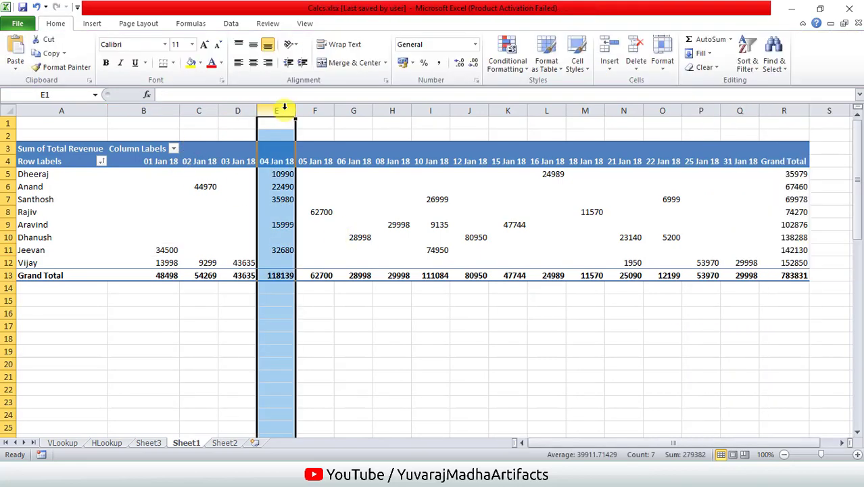
pyautogui.click(540, 314)
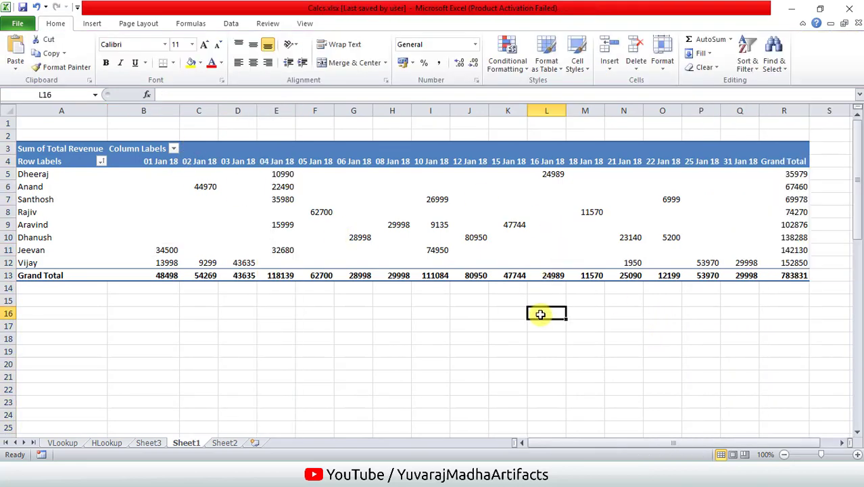
pyautogui.click(184, 188)
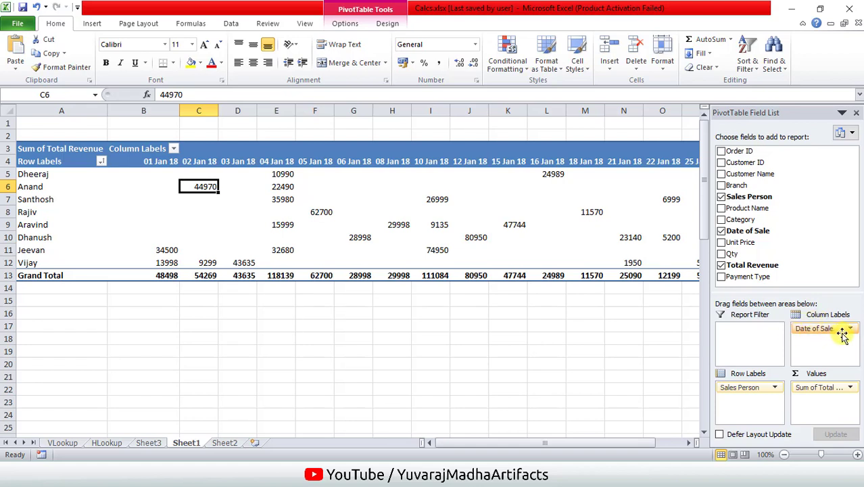
pyautogui.click(852, 329)
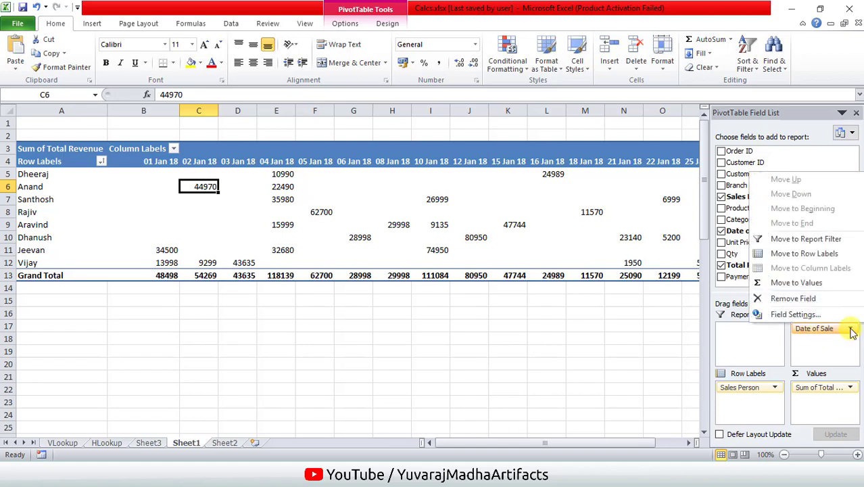
pyautogui.click(824, 302)
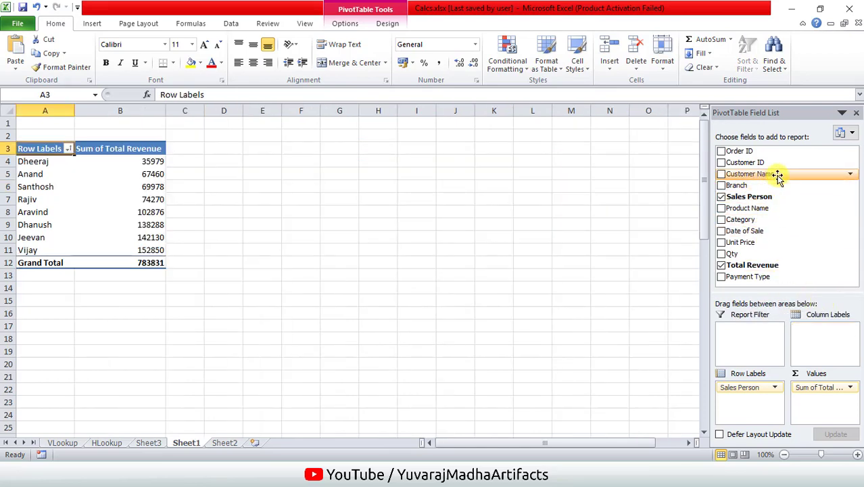
# Nest Customer Name under Sales Person and review Dheeraj's and Vijay's customers.
pyautogui.moveTo(777, 174)
pyautogui.mouseDown()
pyautogui.moveTo(776, 303)
pyautogui.moveTo(758, 407)
pyautogui.mouseUp()
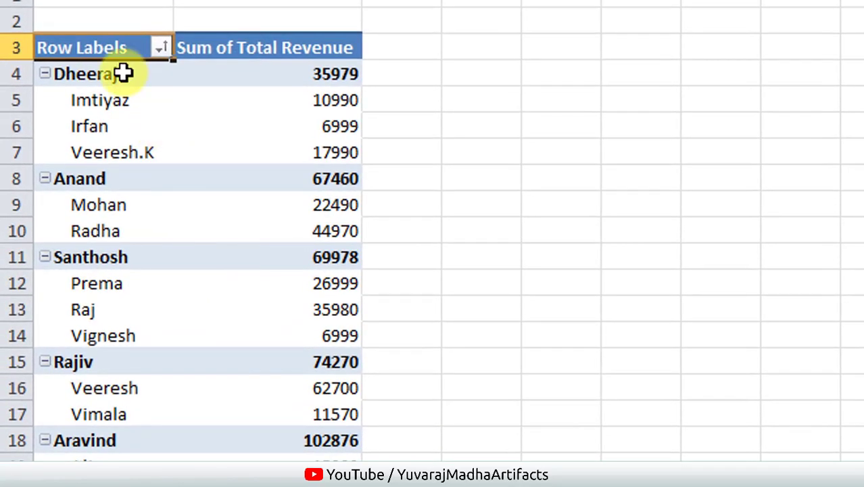
pyautogui.click(123, 72)
pyautogui.moveTo(123, 100)
pyautogui.mouseDown()
pyautogui.moveTo(133, 152)
pyautogui.moveTo(316, 154)
pyautogui.mouseUp()
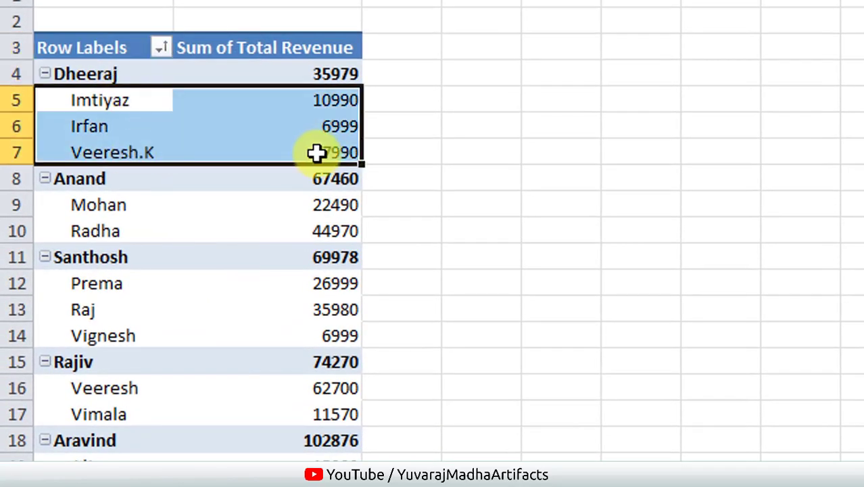
pyautogui.scroll(-4, 222, 367)
pyautogui.scroll(-3, 154, 334)
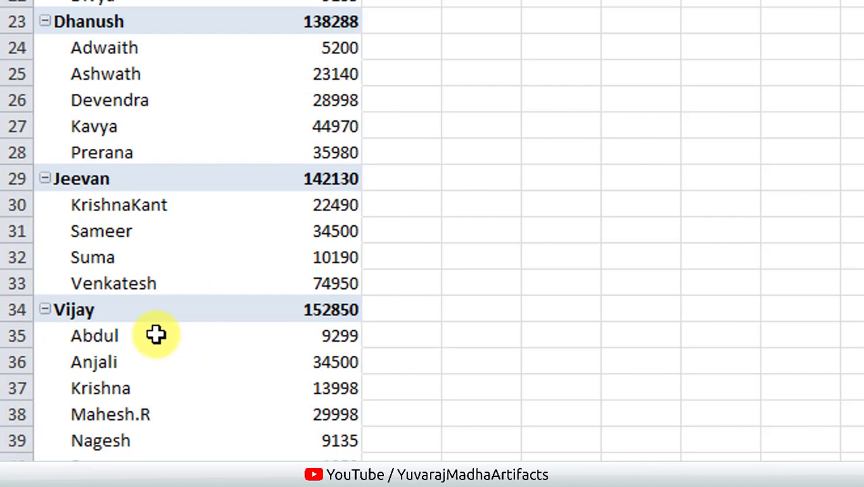
pyautogui.click(96, 311)
pyautogui.moveTo(108, 339); pyautogui.dragTo(135, 460)
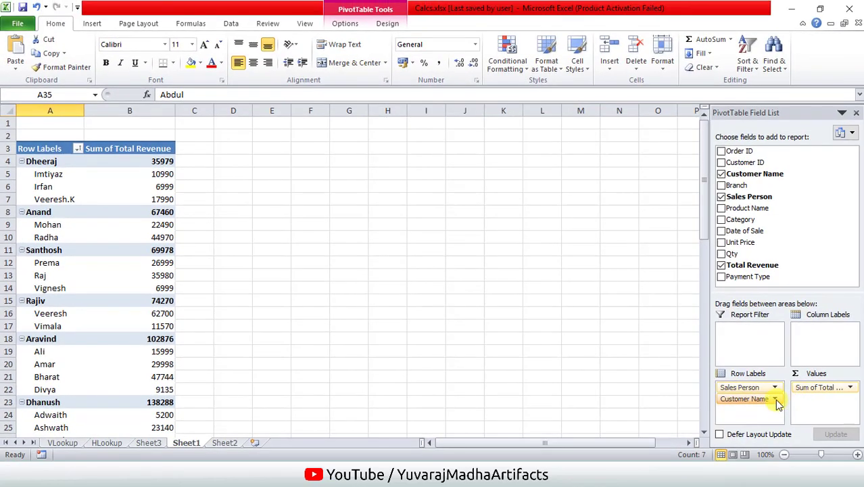
# Swap Customer Name for Branch as the outer row group and select Bangalore's three salespeople.
pyautogui.moveTo(744, 399)
pyautogui.mouseDown()
pyautogui.moveTo(761, 185)
pyautogui.moveTo(764, 411)
pyautogui.moveTo(738, 391)
pyautogui.moveTo(743, 405)
pyautogui.mouseUp()
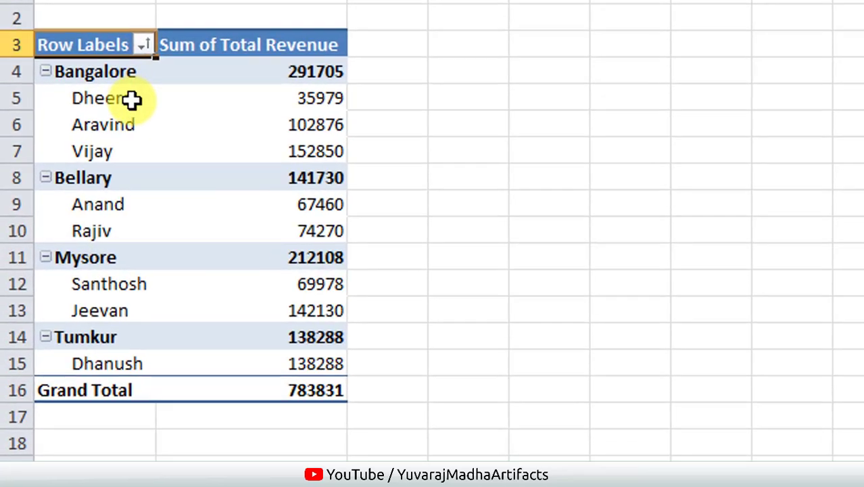
pyautogui.moveTo(130, 99); pyautogui.dragTo(280, 147)
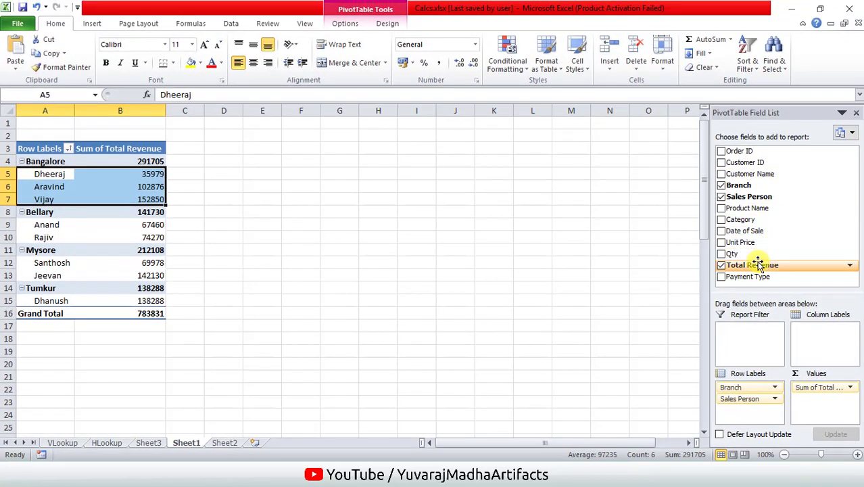
pyautogui.moveTo(763, 231)
pyautogui.mouseDown()
pyautogui.moveTo(823, 317)
pyautogui.moveTo(820, 329)
pyautogui.mouseUp()
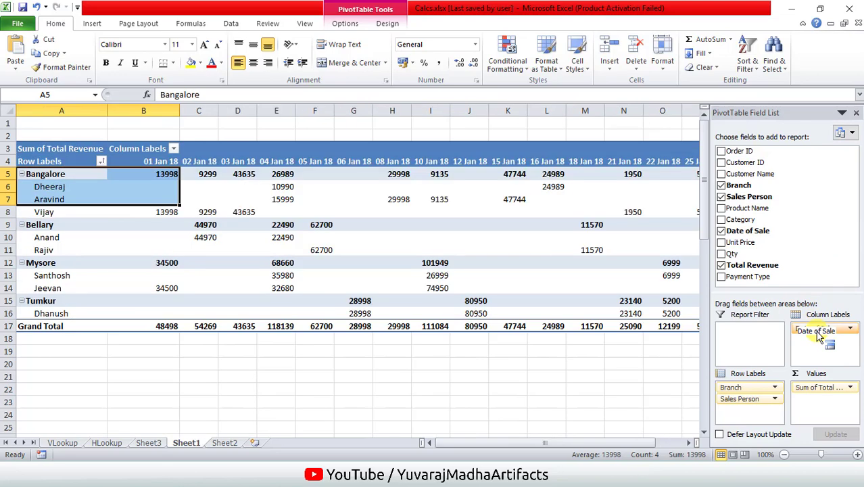
pyautogui.click(59, 196)
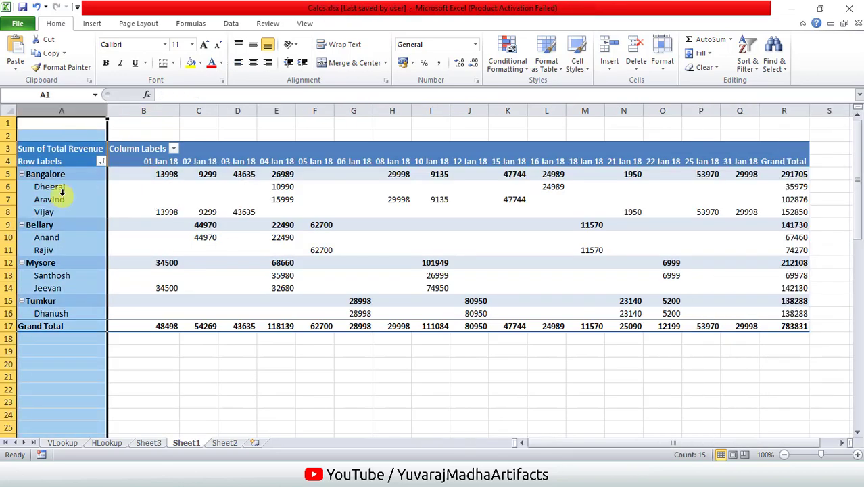
pyautogui.click(134, 200)
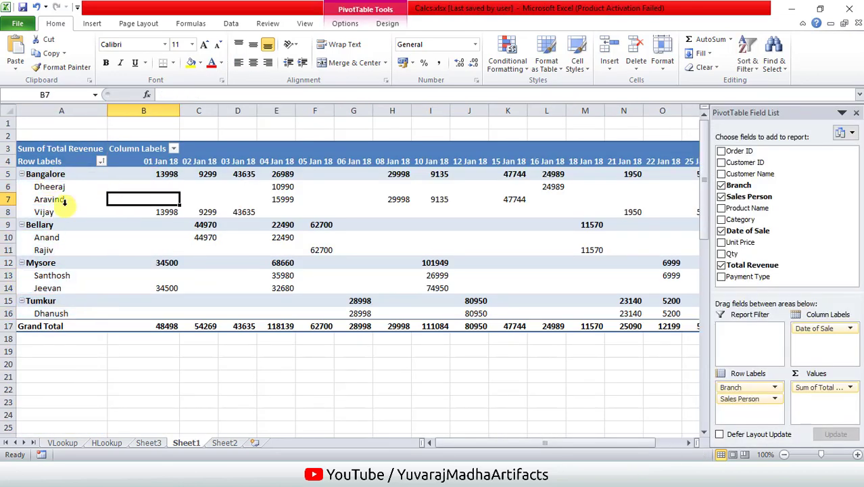
pyautogui.click(63, 205)
pyautogui.moveTo(68, 187); pyautogui.dragTo(277, 190)
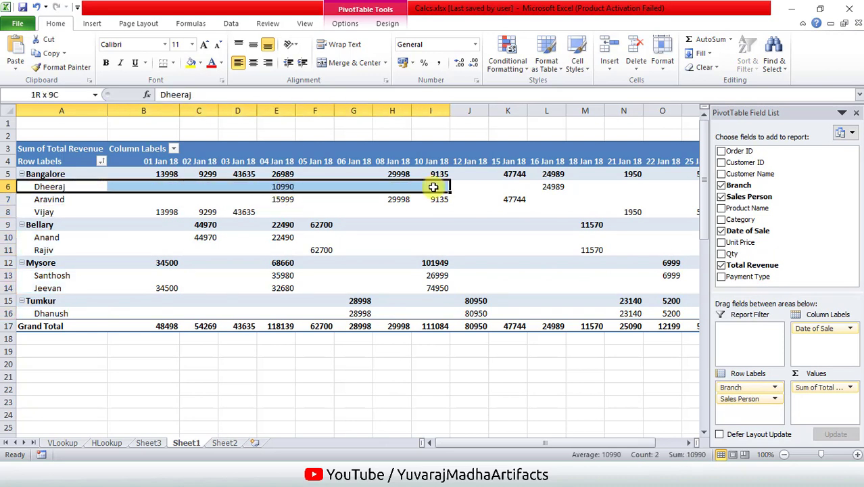
pyautogui.moveTo(283, 189); pyautogui.dragTo(434, 188)
pyautogui.click(168, 326)
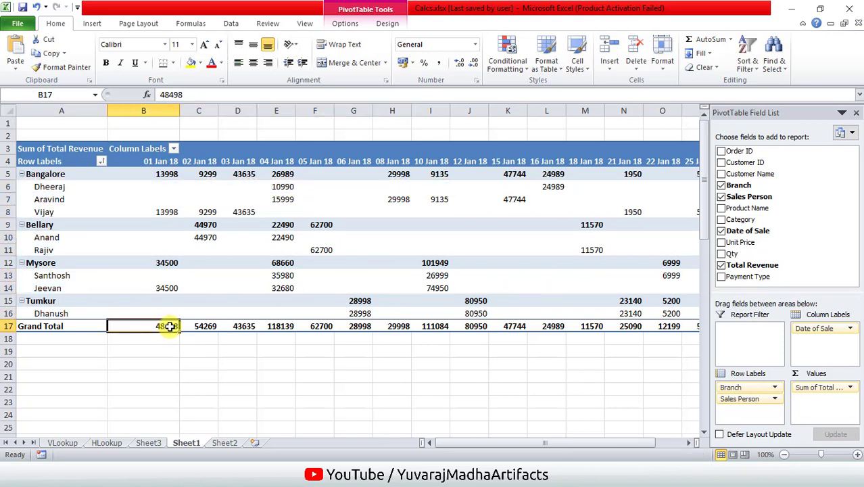
pyautogui.click(156, 110)
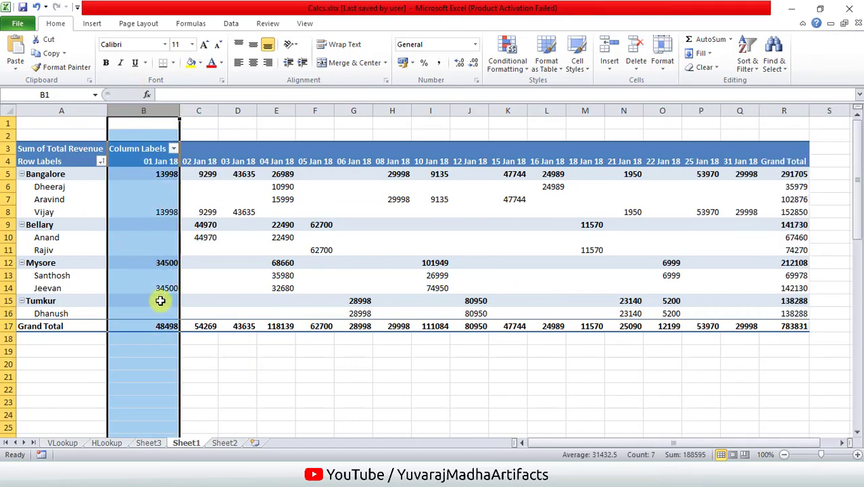
pyautogui.click(164, 326)
pyautogui.click(211, 107)
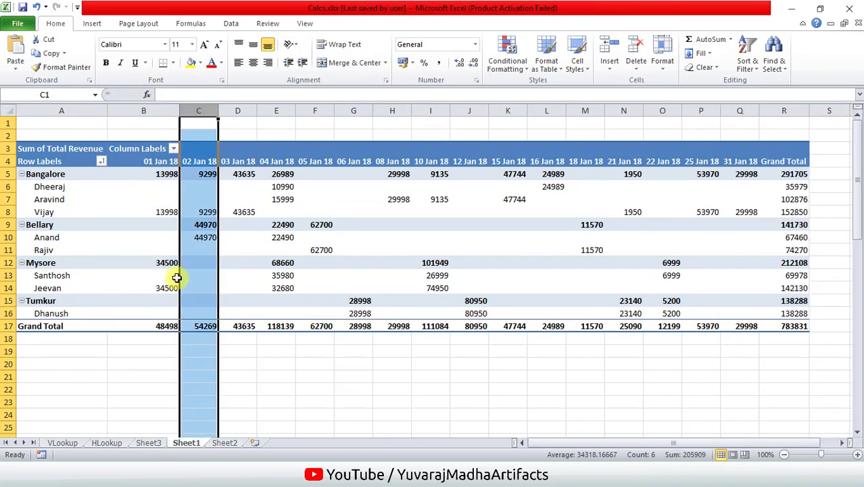
pyautogui.click(204, 325)
pyautogui.click(555, 248)
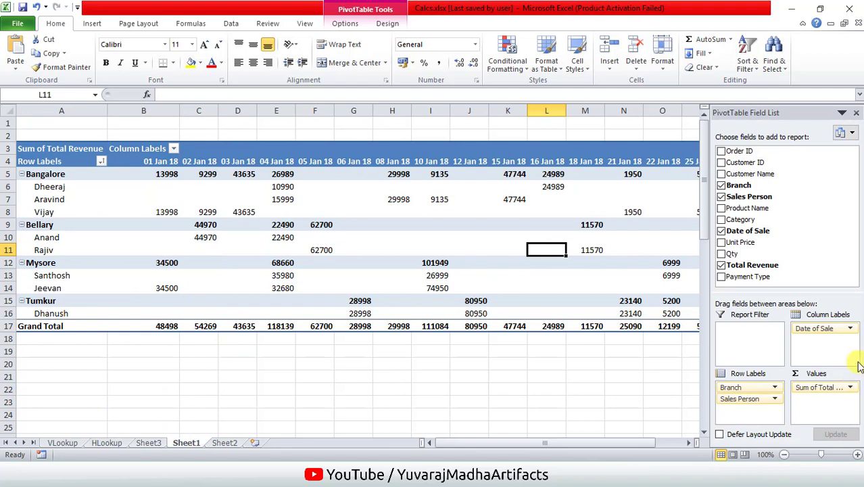
# Remove Date of Sale, Sum of Total Revenue, Branch and Sales Person from the pivot.
pyautogui.click(850, 330)
pyautogui.click(795, 298)
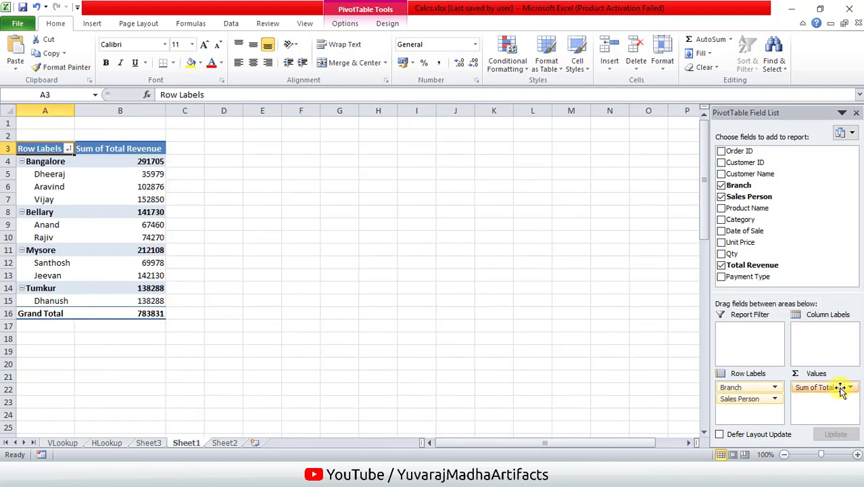
pyautogui.click(851, 390)
pyautogui.click(818, 357)
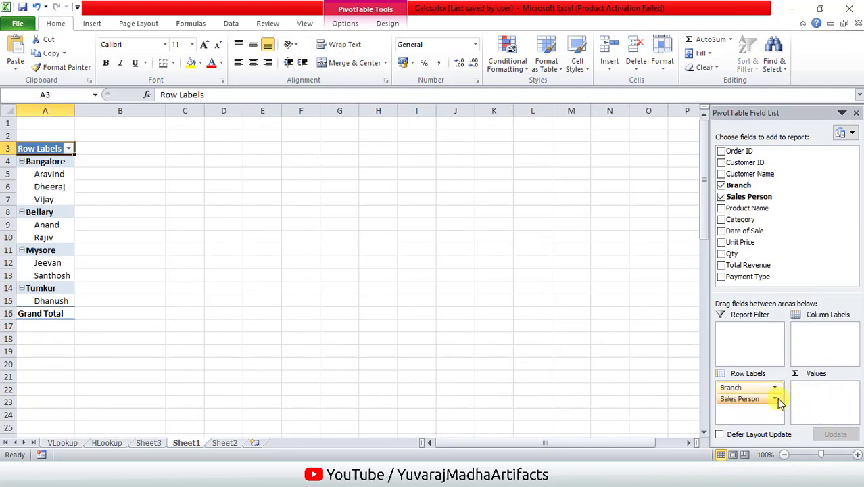
pyautogui.click(775, 388)
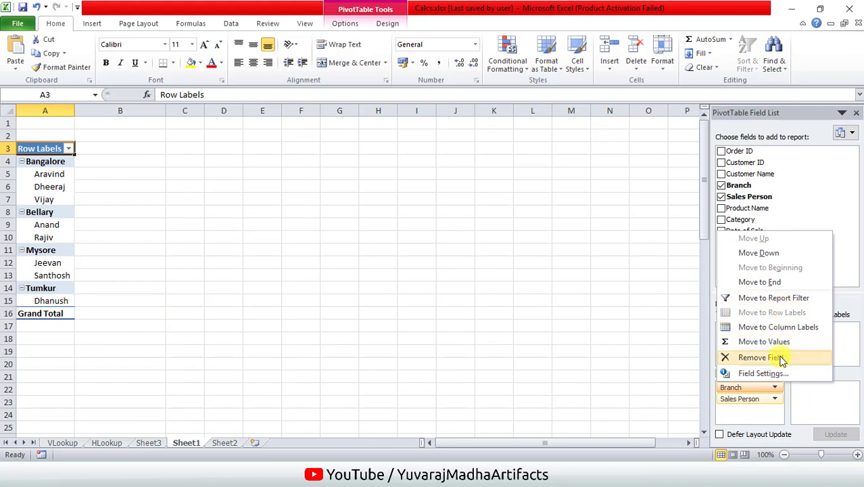
pyautogui.click(781, 359)
pyautogui.click(776, 387)
pyautogui.click(771, 340)
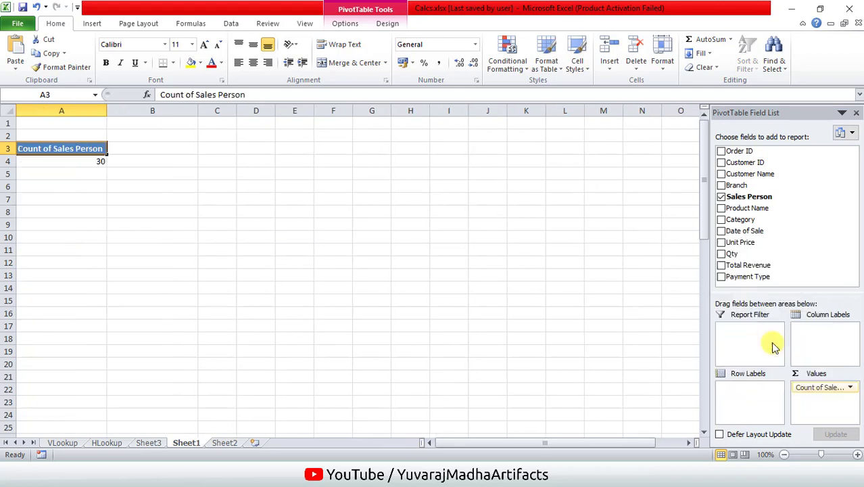
pyautogui.click(722, 197)
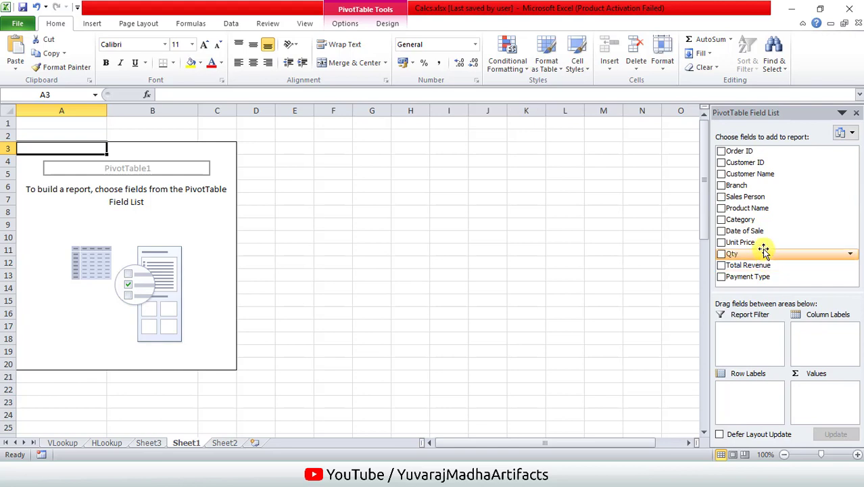
# Add Category to the rows and go through the six category labels.
pyautogui.moveTo(766, 220); pyautogui.dragTo(744, 396)
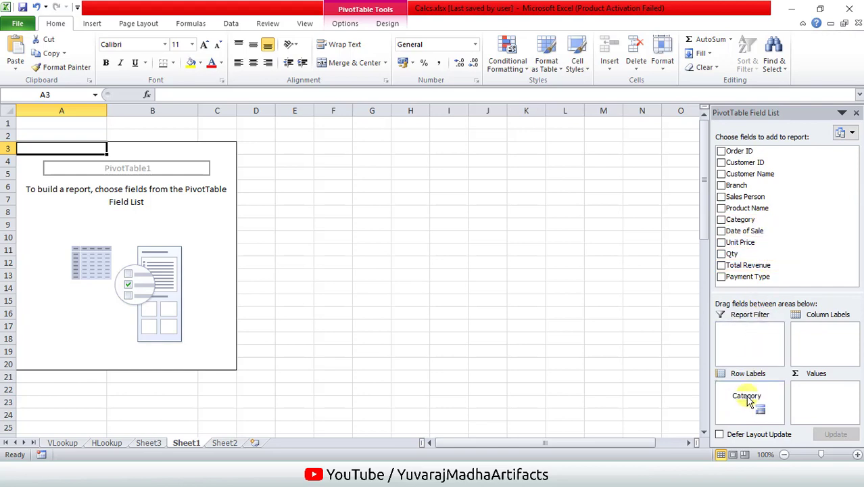
pyautogui.click(80, 164)
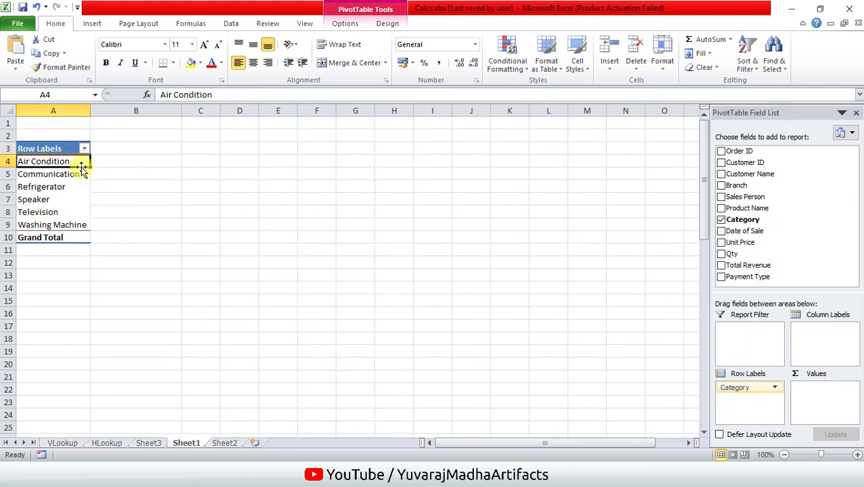
pyautogui.click(80, 175)
pyautogui.click(73, 187)
pyautogui.click(65, 200)
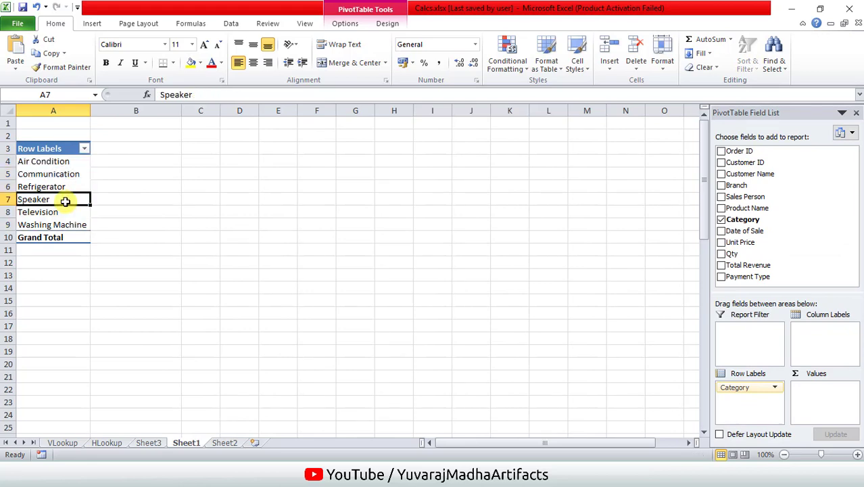
pyautogui.click(66, 212)
pyautogui.click(76, 224)
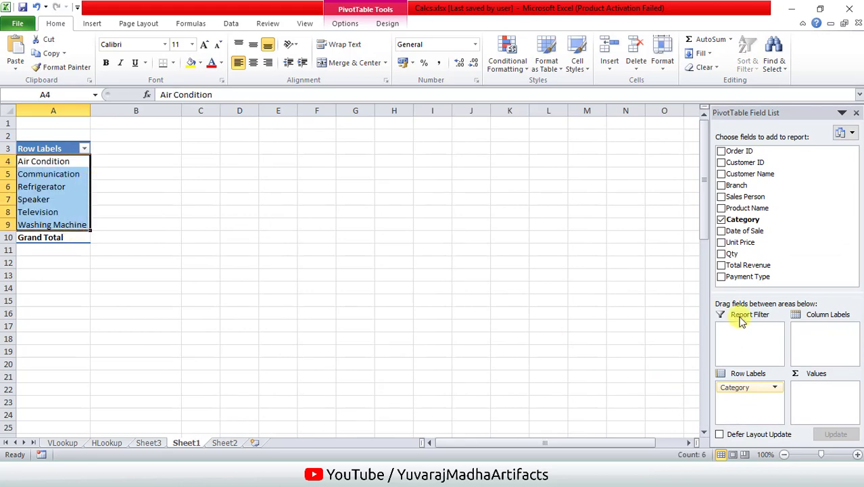
# Nest Product Name under Category and review the products, e.g. the four Air Condition items.
pyautogui.moveTo(748, 207); pyautogui.dragTo(753, 421)
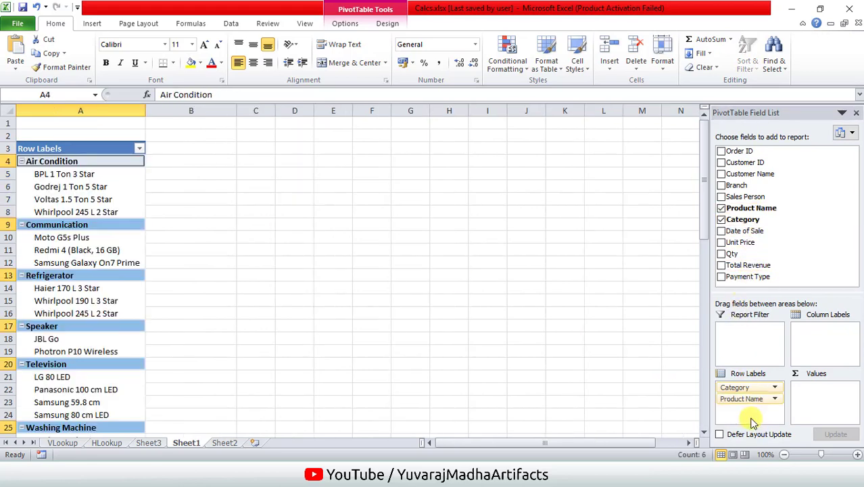
pyautogui.press('Return')
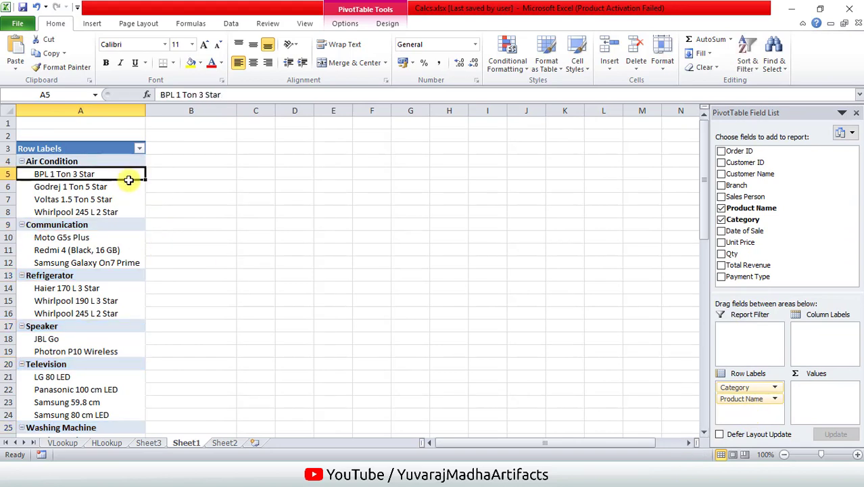
pyautogui.moveTo(119, 178)
pyautogui.mouseDown()
pyautogui.moveTo(135, 211)
pyautogui.moveTo(120, 263)
pyautogui.moveTo(116, 377)
pyautogui.mouseUp()
pyautogui.scroll(-1, 225, 358)
pyautogui.scroll(-4, 179, 367)
pyautogui.moveTo(116, 239); pyautogui.dragTo(121, 272)
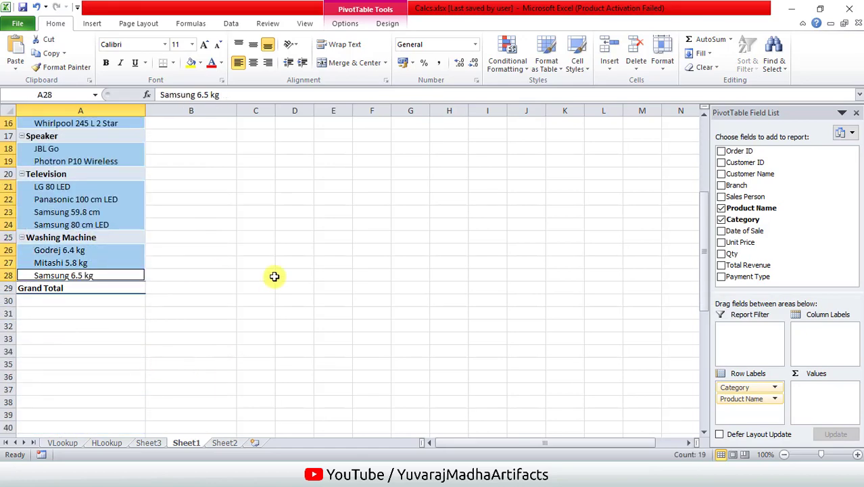
pyautogui.scroll(5, 274, 276)
pyautogui.click(169, 274)
pyautogui.click(148, 180)
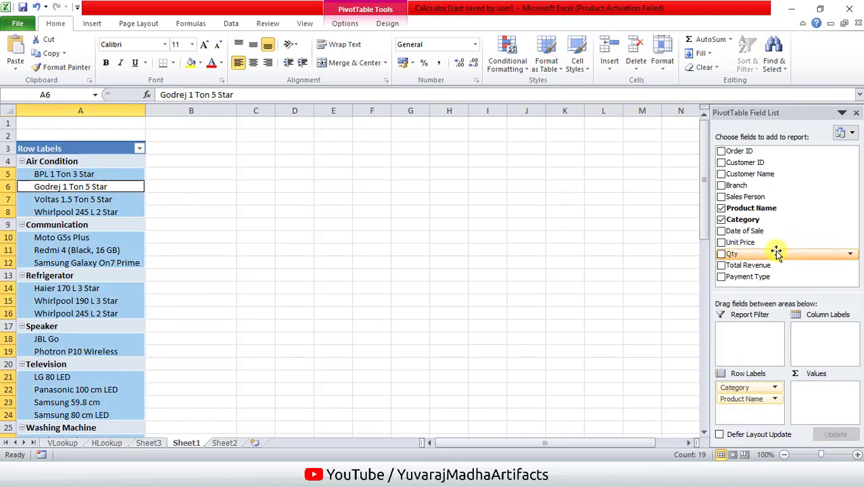
# Sum Total Revenue per product and break each product down by Payment Type rows.
pyautogui.moveTo(778, 265); pyautogui.dragTo(820, 396)
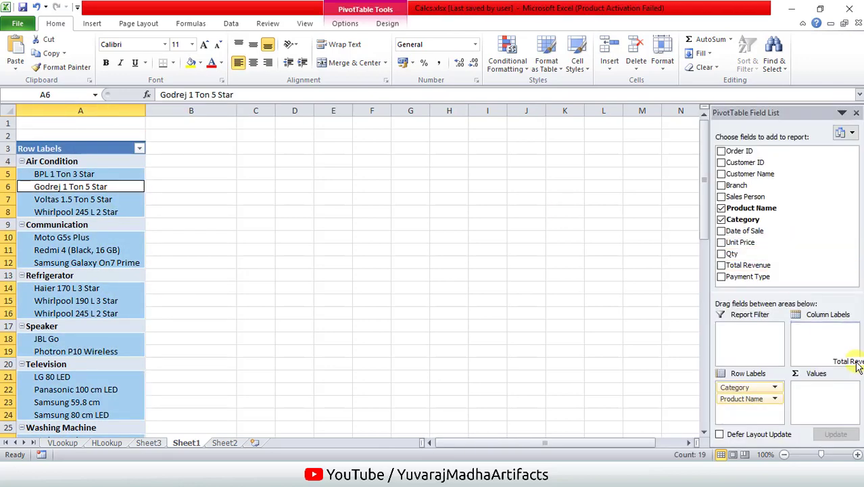
pyautogui.click(222, 251)
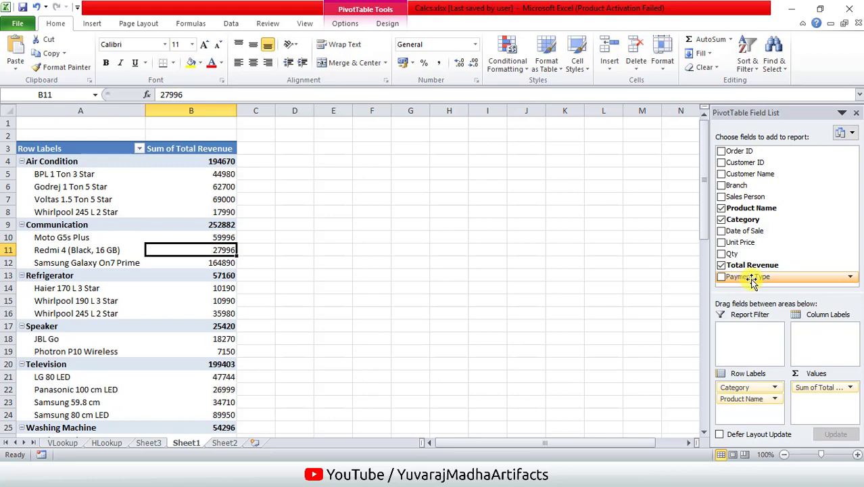
pyautogui.moveTo(753, 279); pyautogui.dragTo(747, 410)
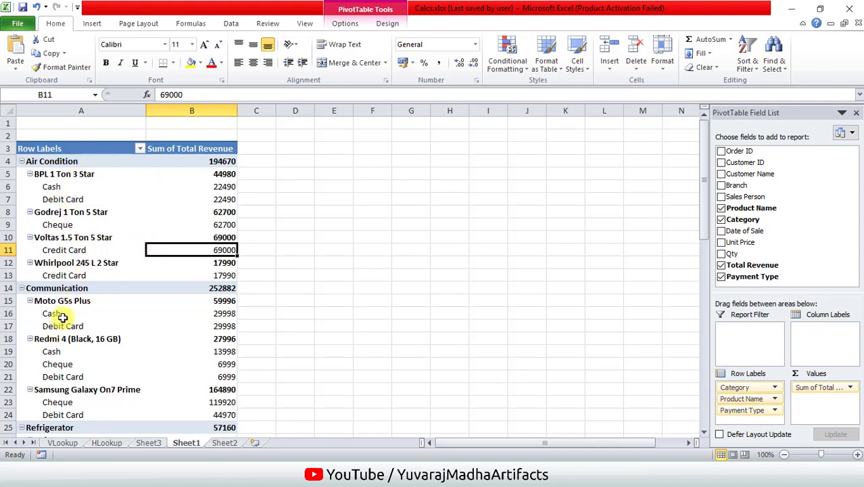
pyautogui.scroll(-2, 76, 317)
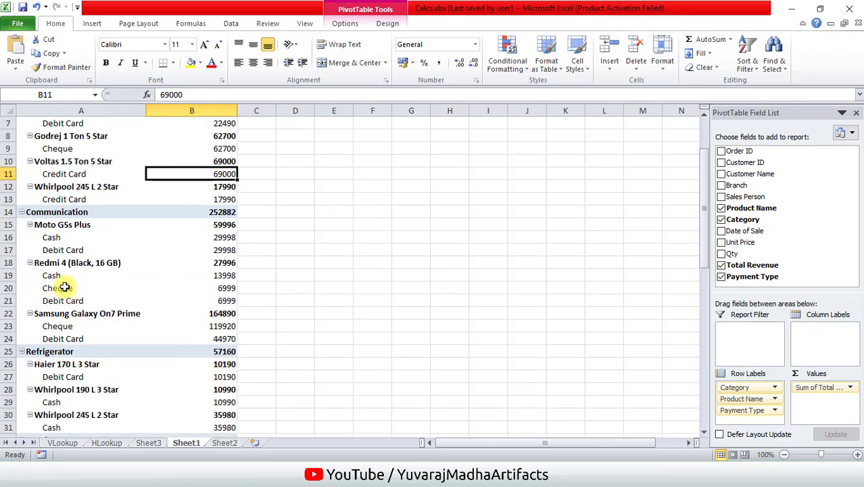
pyautogui.click(65, 287)
pyautogui.scroll(2, 73, 299)
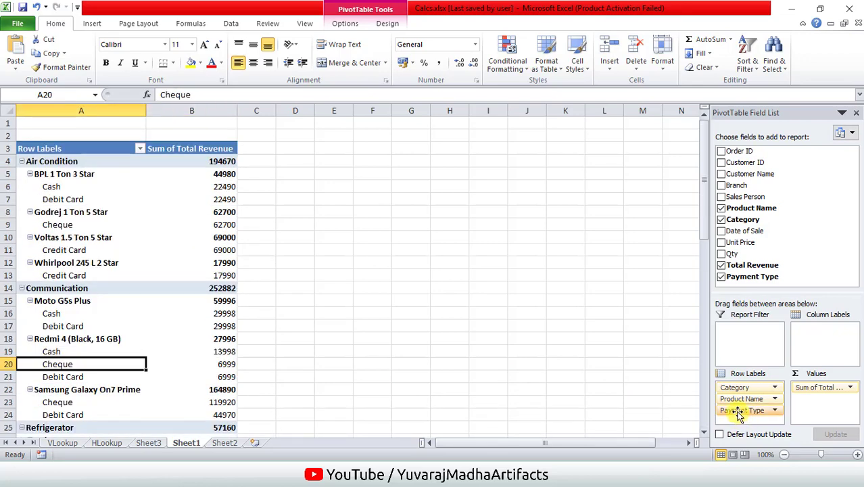
# Move Payment Type to columns, showing Cash, Cheque, Credit Card and Debit Card revenue.
pyautogui.moveTo(738, 411); pyautogui.dragTo(820, 330)
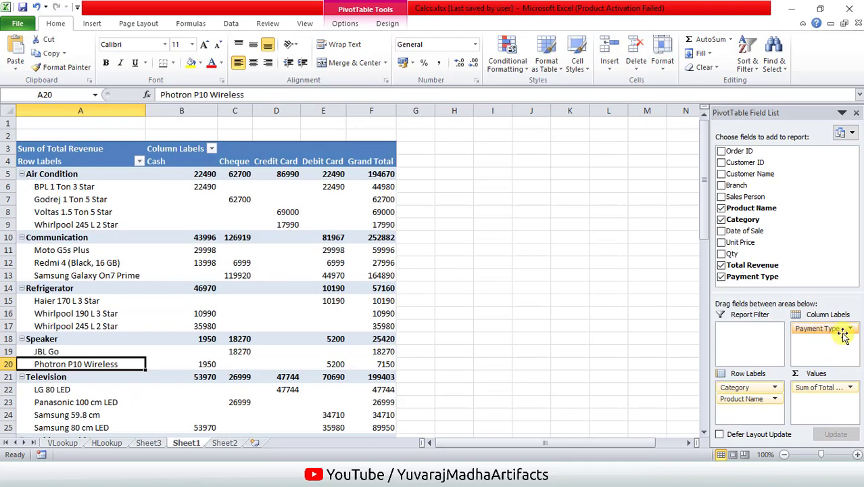
pyautogui.click(412, 288)
pyautogui.scroll(-4, 223, 227)
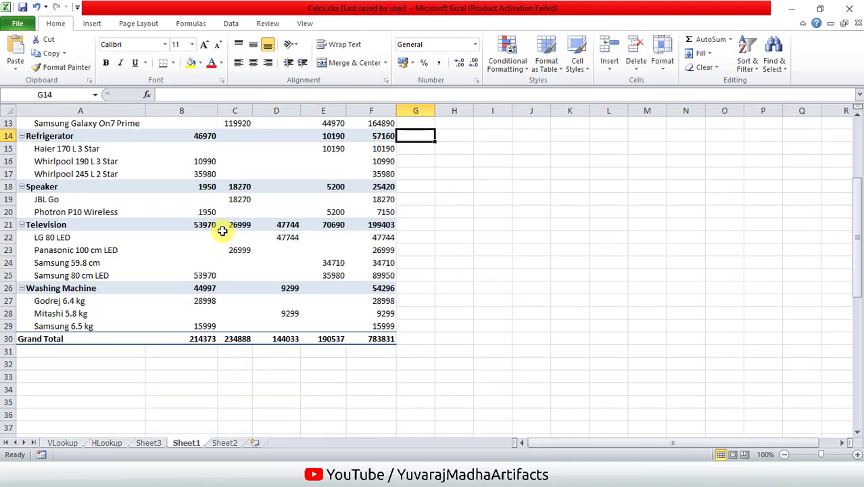
pyautogui.scroll(4, 229, 221)
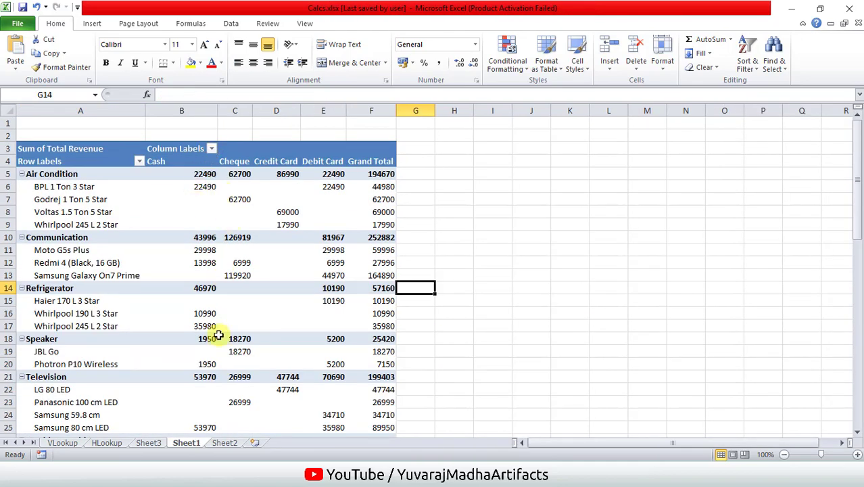
pyautogui.click(236, 266)
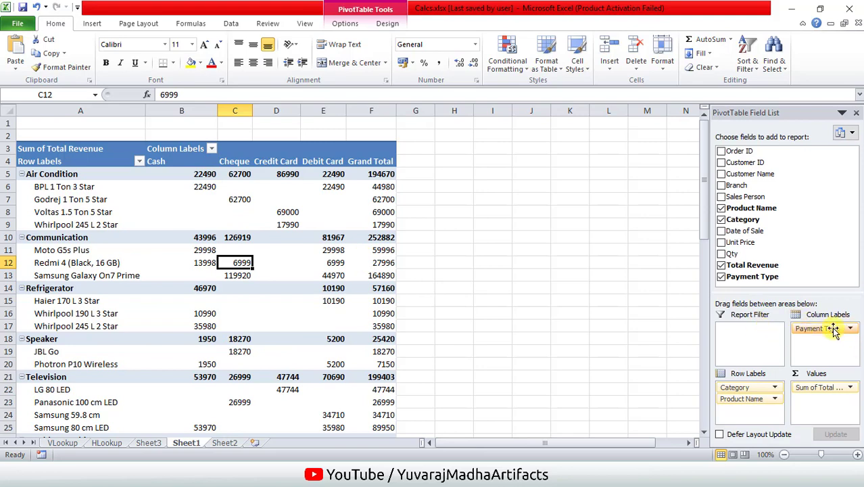
# Turn Payment Type into a report filter and show Cash payments only.
pyautogui.moveTo(833, 332); pyautogui.dragTo(818, 342)
pyautogui.moveTo(763, 345); pyautogui.dragTo(747, 340)
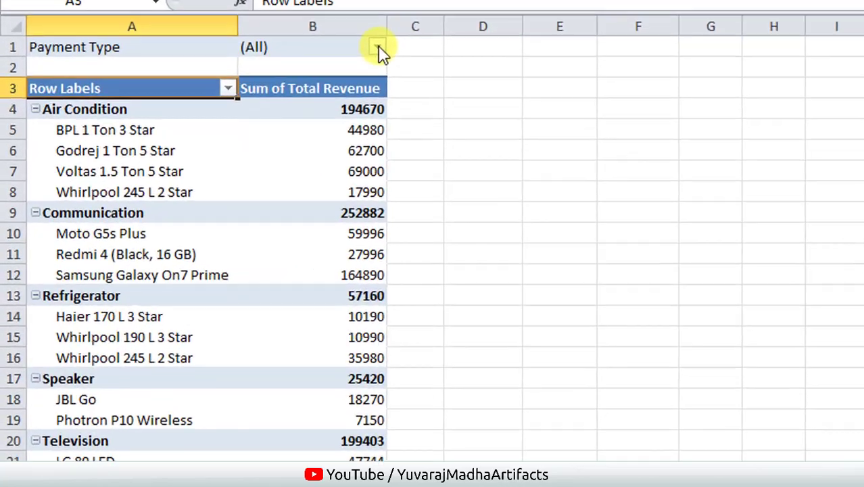
pyautogui.click(231, 123)
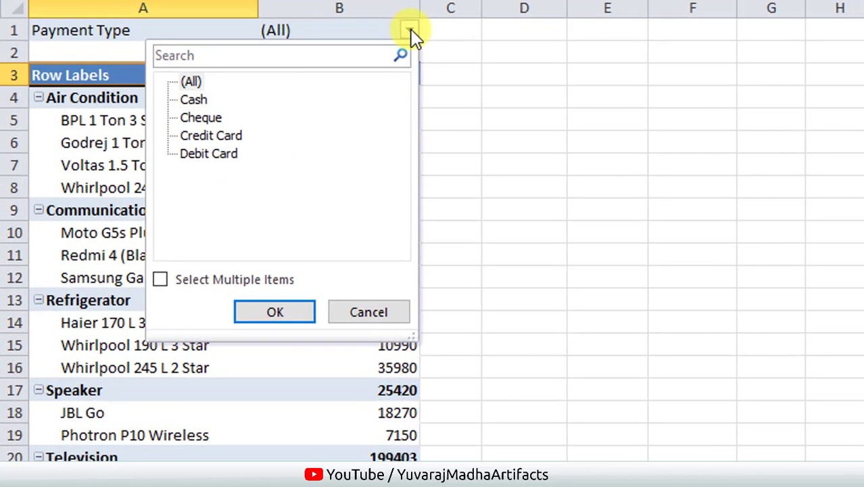
pyautogui.click(193, 101)
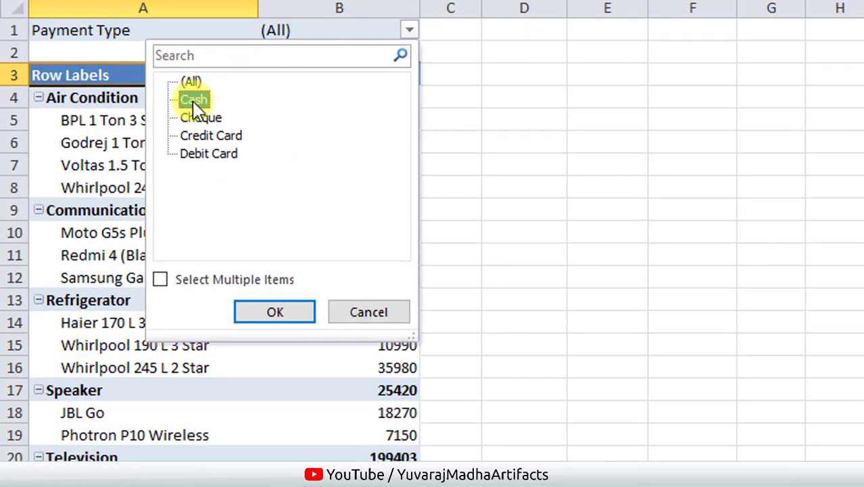
pyautogui.click(277, 317)
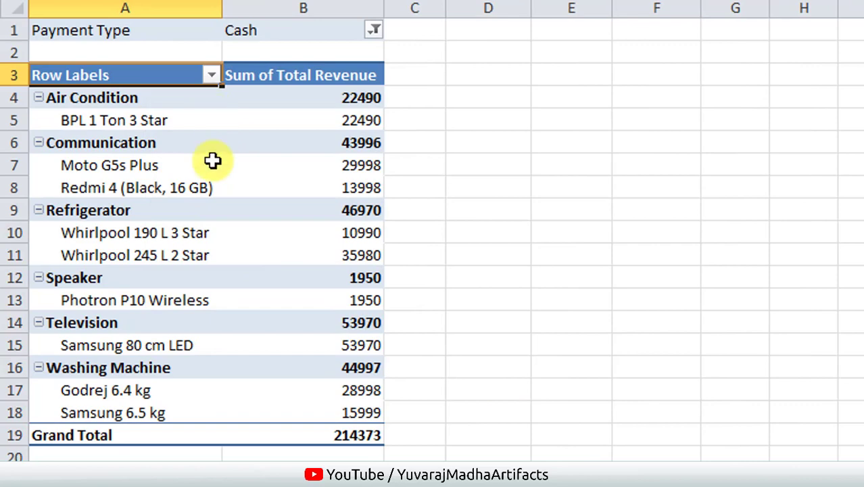
# Switch the payment filter to Cheque, then to Credit Card, for a grand total of 144033.
pyautogui.click(374, 29)
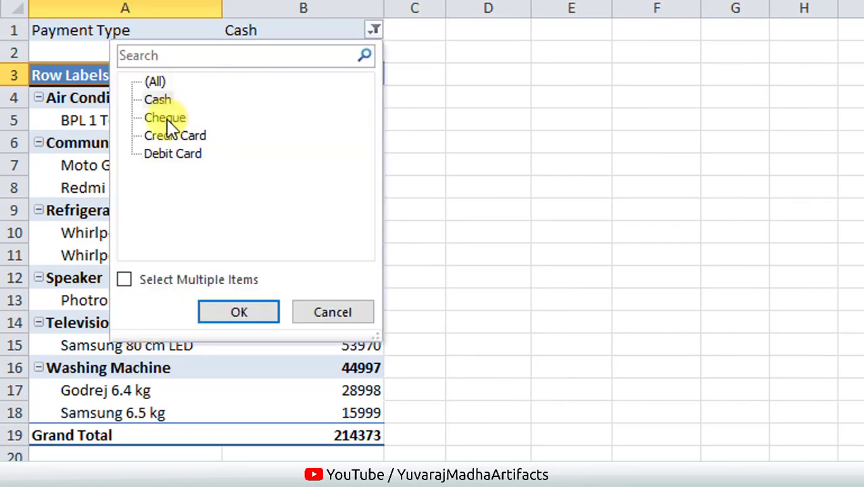
pyautogui.click(165, 119)
pyautogui.click(242, 318)
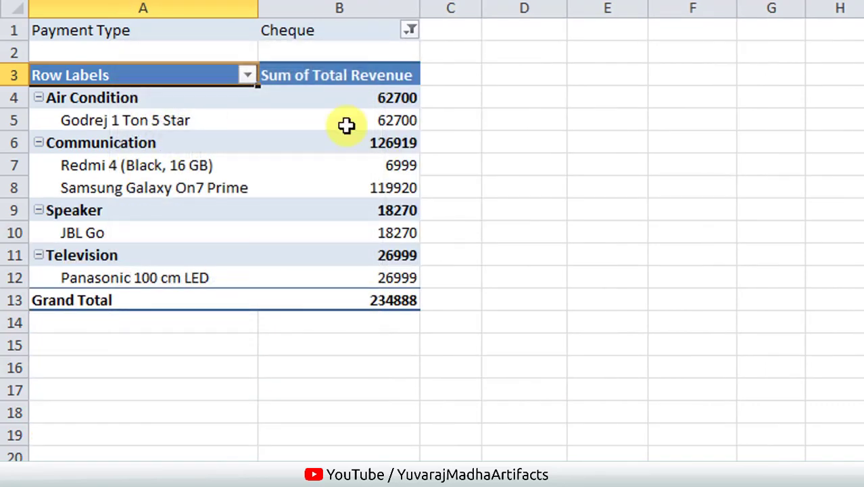
pyautogui.click(410, 30)
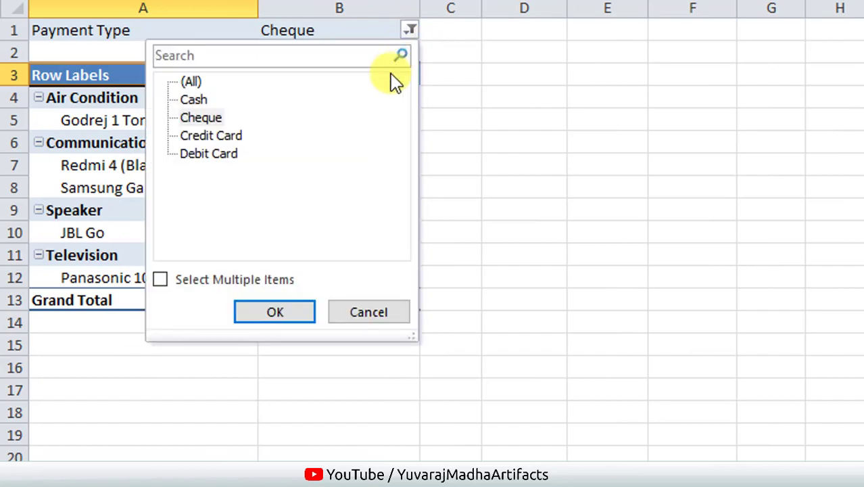
pyautogui.click(203, 136)
pyautogui.click(276, 317)
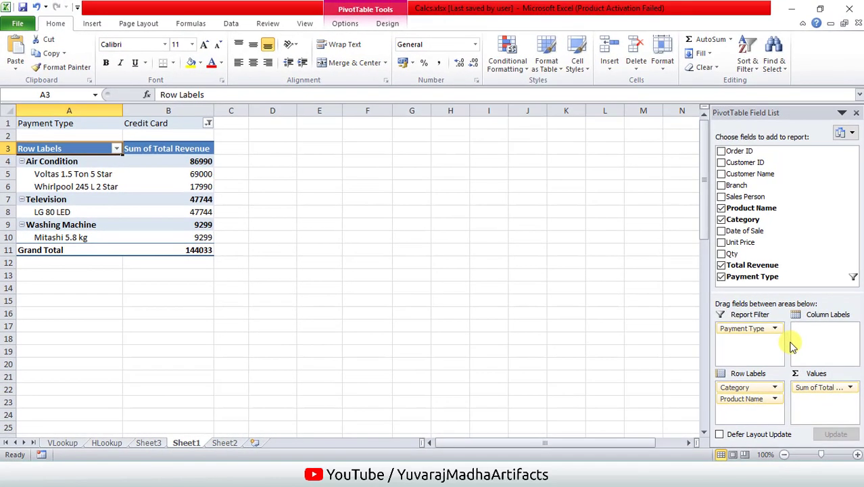
pyautogui.click(775, 329)
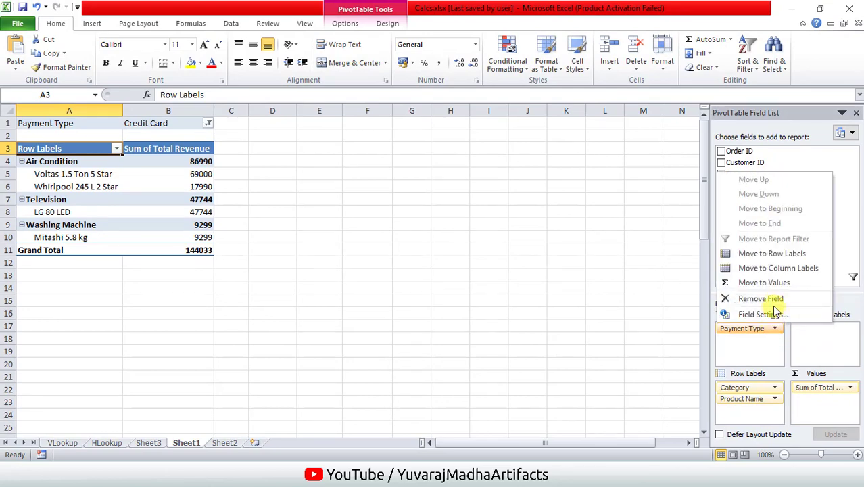
# Swap the Payment Type filter for a Sales Person filter limited to one salesperson.
pyautogui.click(776, 299)
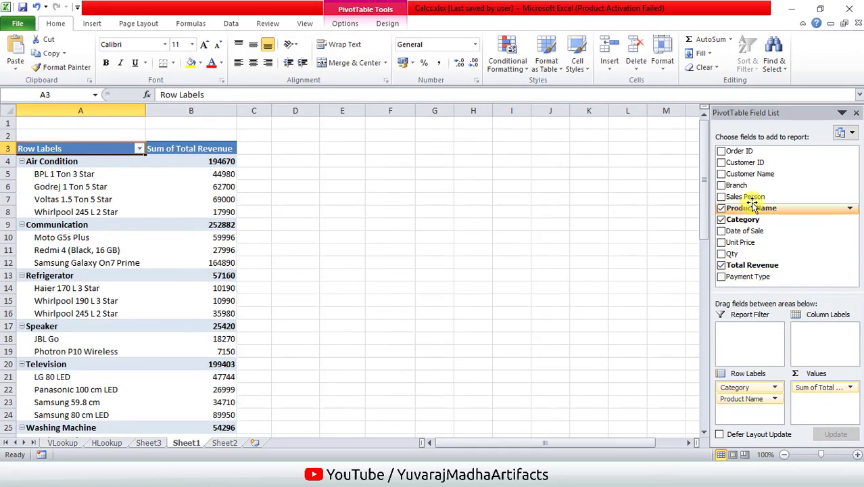
pyautogui.moveTo(751, 196); pyautogui.dragTo(749, 332)
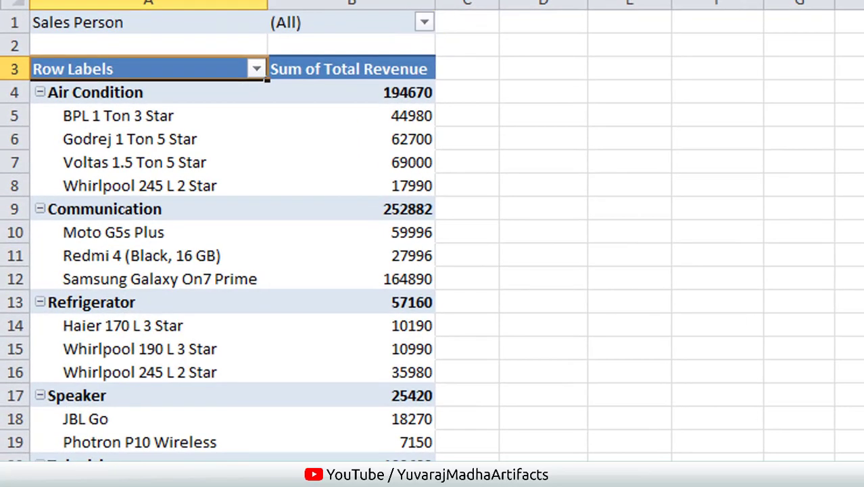
pyautogui.click(424, 22)
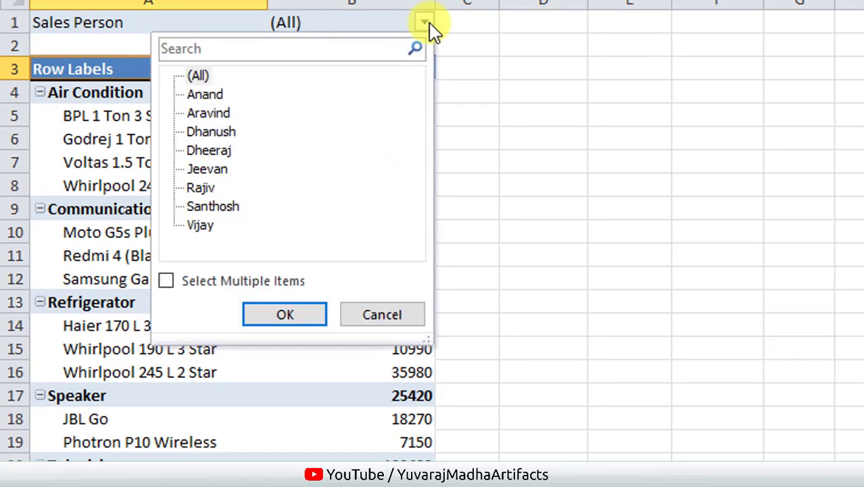
pyautogui.click(215, 132)
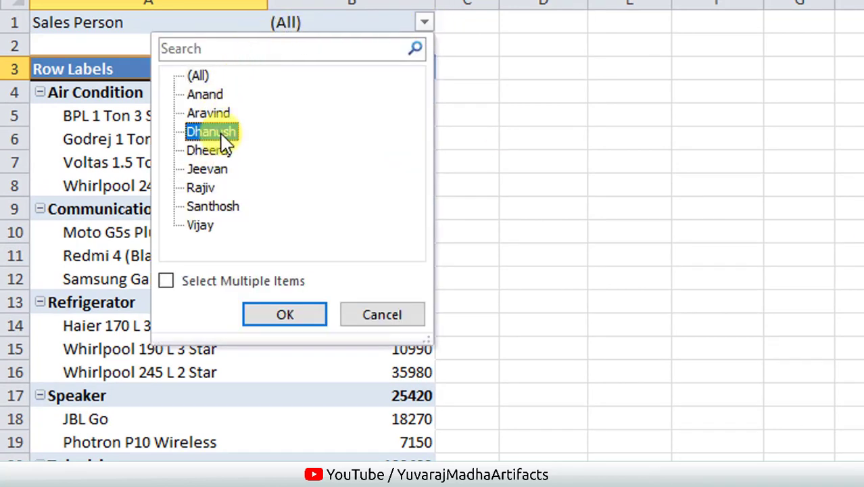
pyautogui.click(301, 320)
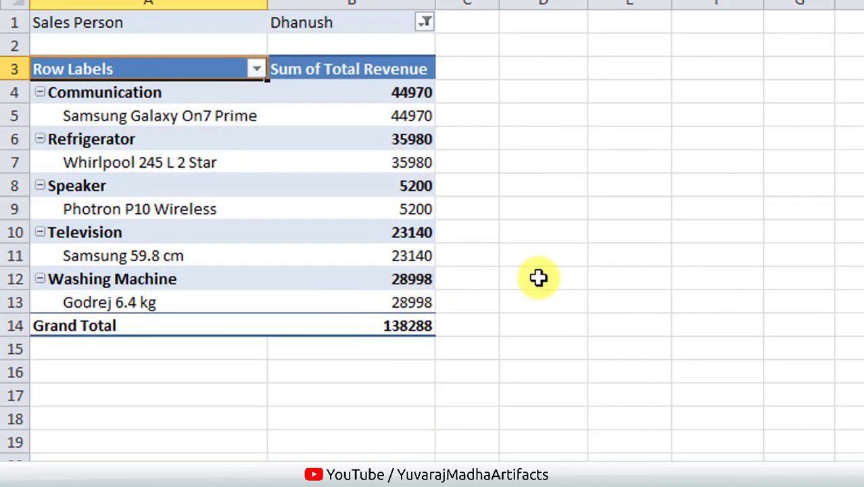
pyautogui.click(170, 98)
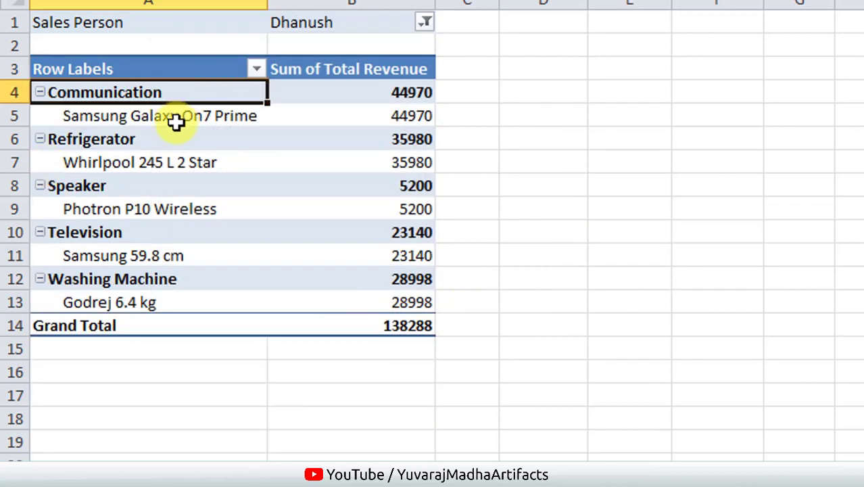
pyautogui.click(176, 120)
# Inspect the salesperson's revenue by date, such as Speaker on 22 Jan 18, and select A1:F15.
pyautogui.click(175, 153)
pyautogui.click(176, 197)
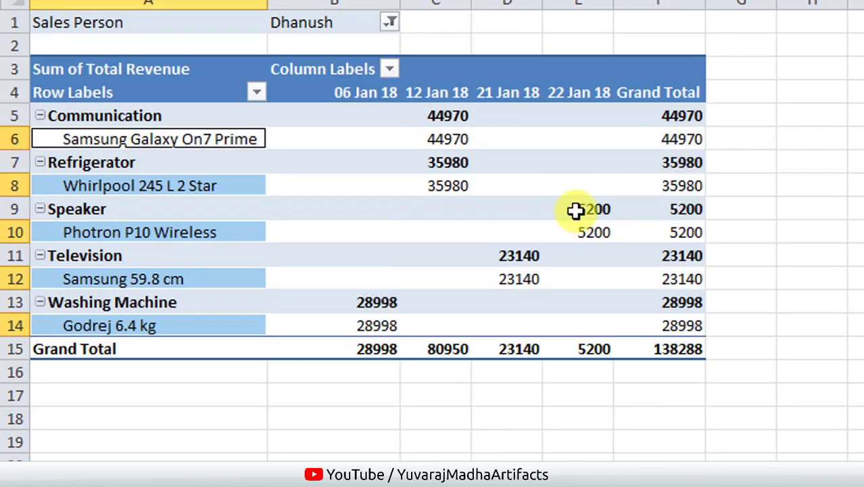
pyautogui.click(565, 210)
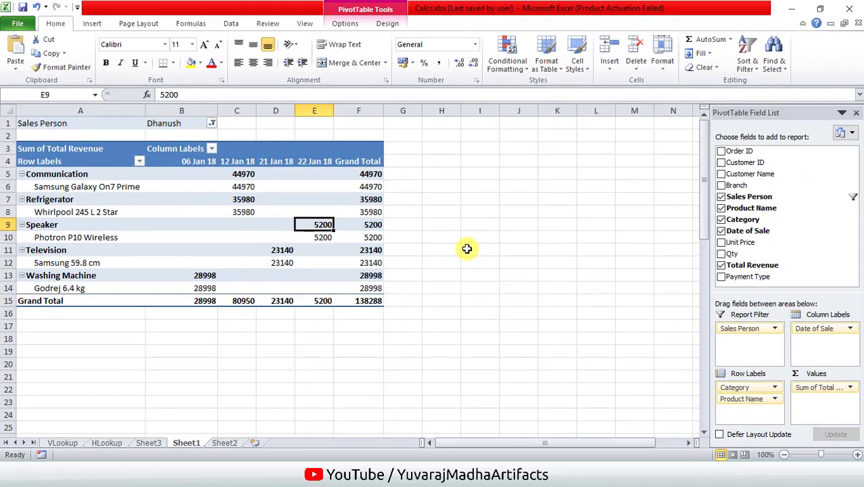
pyautogui.click(275, 187)
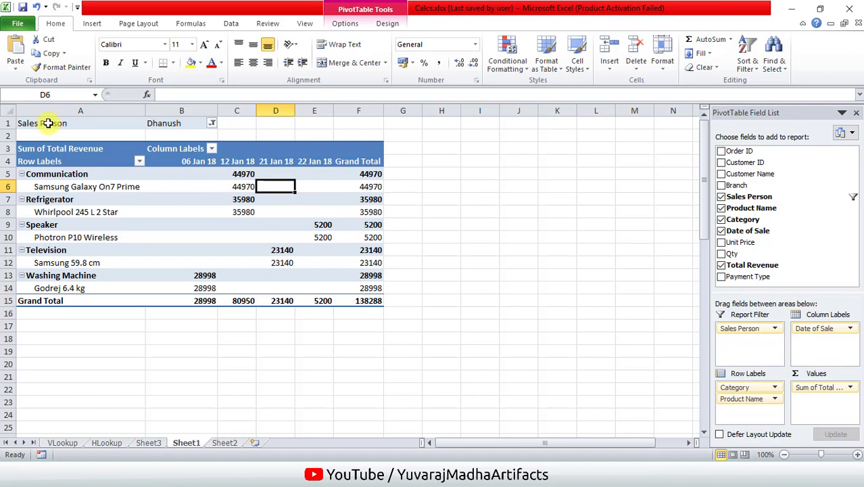
pyautogui.moveTo(48, 123); pyautogui.dragTo(362, 295)
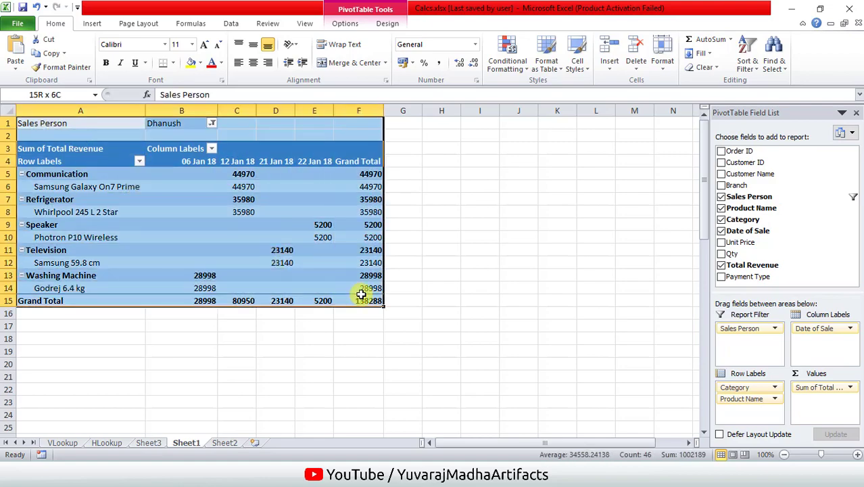
# Clear all fields and filters from PivotTable1 and hide its Field List.
pyautogui.click(347, 25)
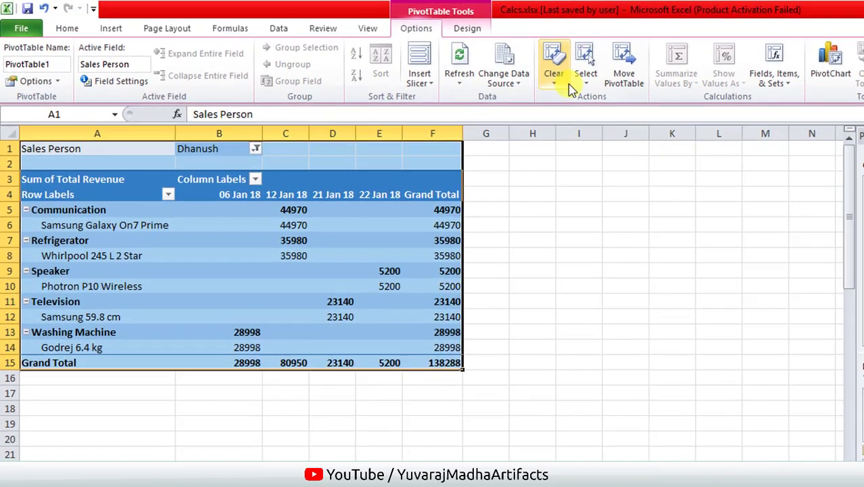
pyautogui.click(467, 68)
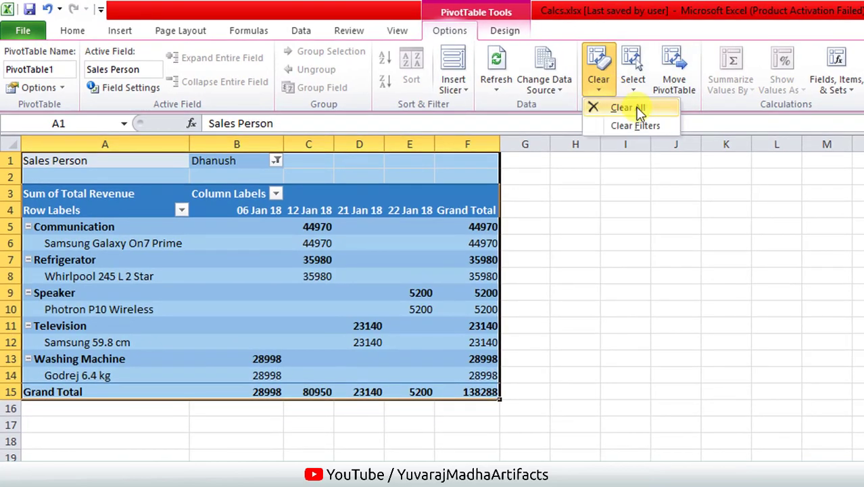
pyautogui.click(486, 85)
pyautogui.click(358, 262)
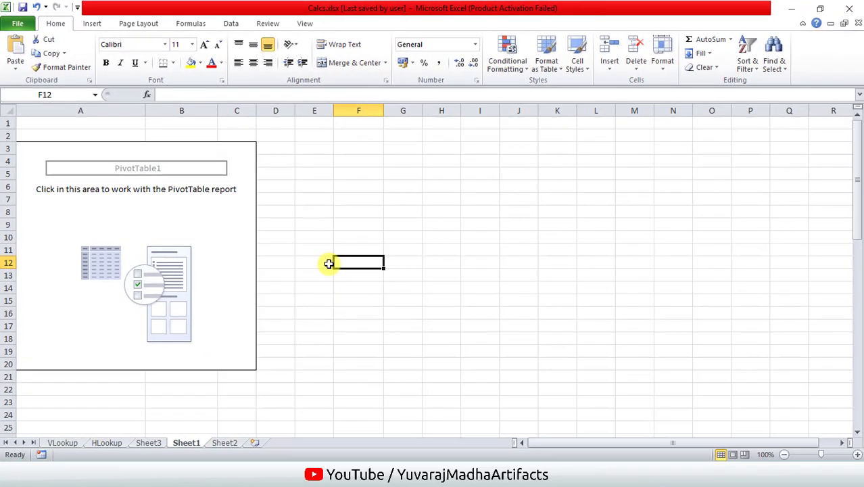
pyautogui.click(77, 198)
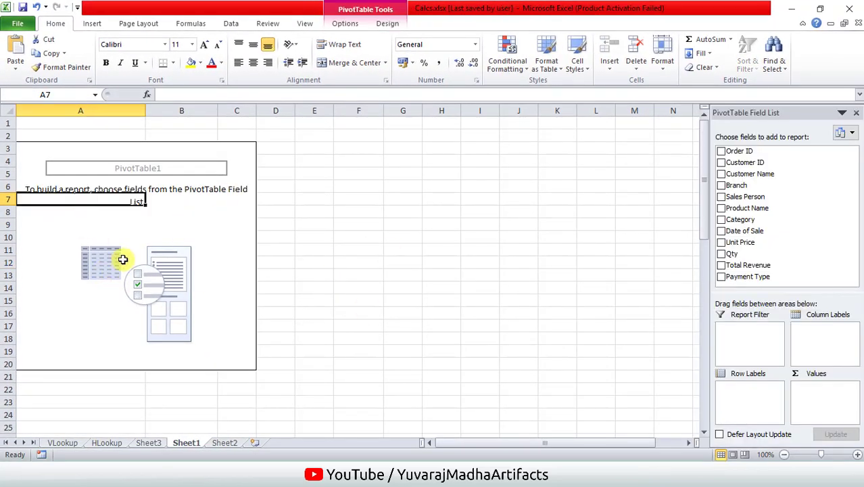
pyautogui.click(193, 236)
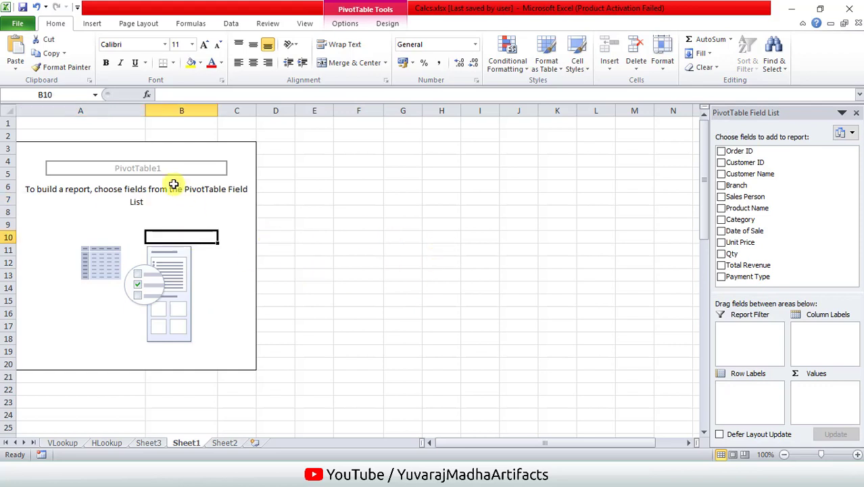
pyautogui.click(362, 237)
pyautogui.click(183, 210)
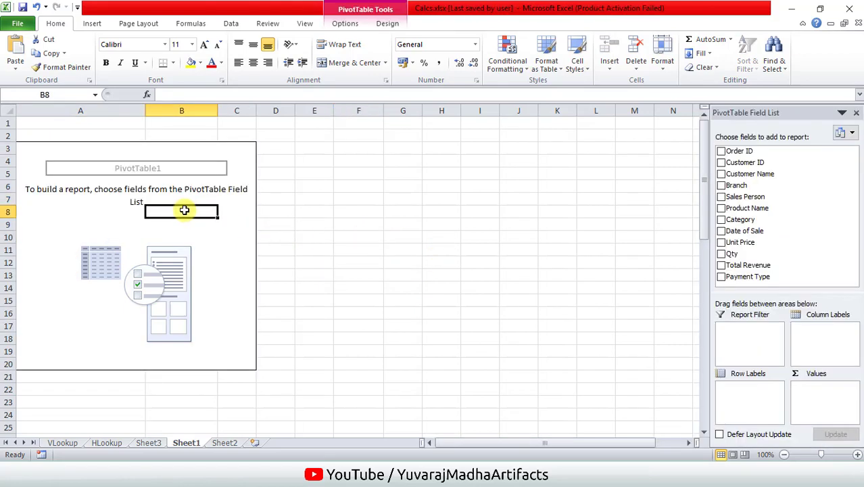
pyautogui.click(856, 112)
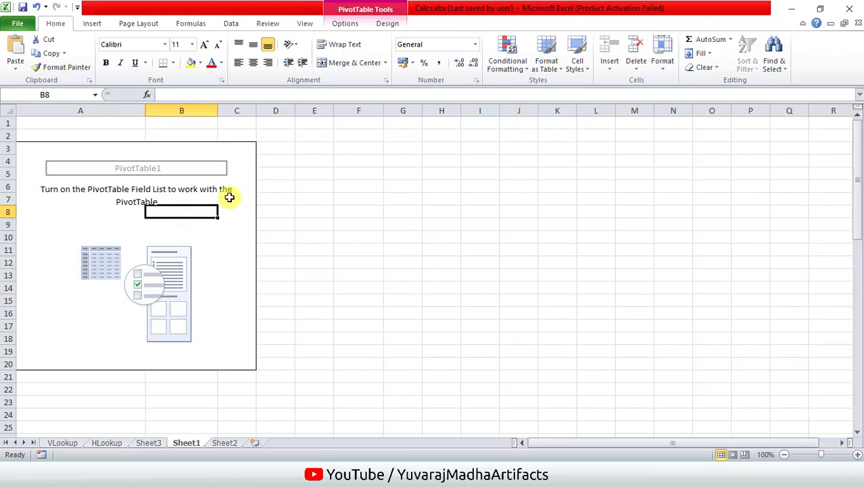
# Delete Sheet1 and return to the top of the Sheet2 Sales Report Jan 2018 data.
pyautogui.rightClick(195, 450)
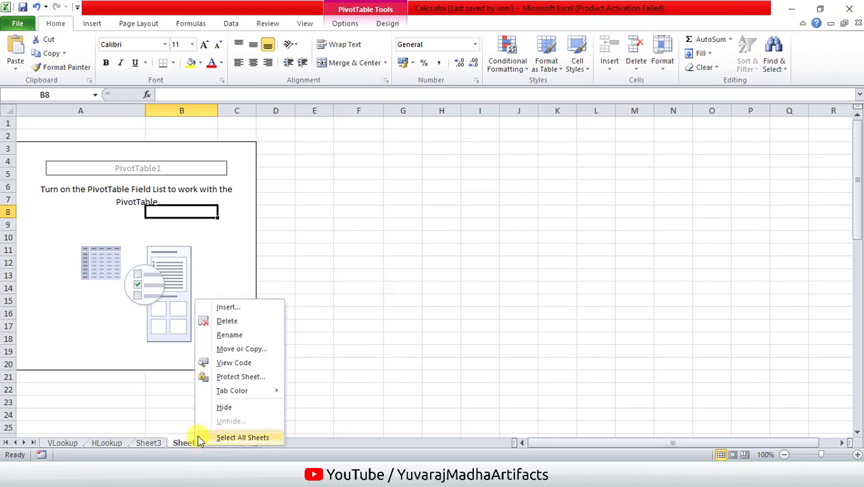
pyautogui.click(245, 320)
pyautogui.click(409, 271)
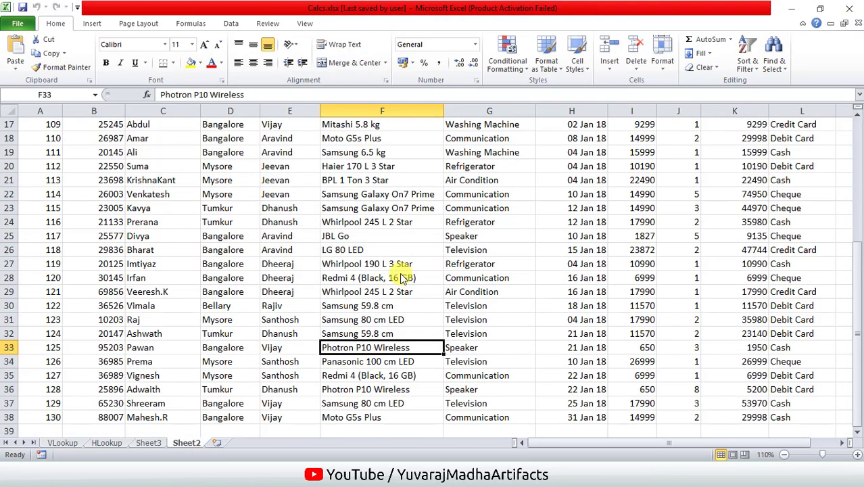
pyautogui.scroll(2, 435, 324)
pyautogui.scroll(4, 438, 327)
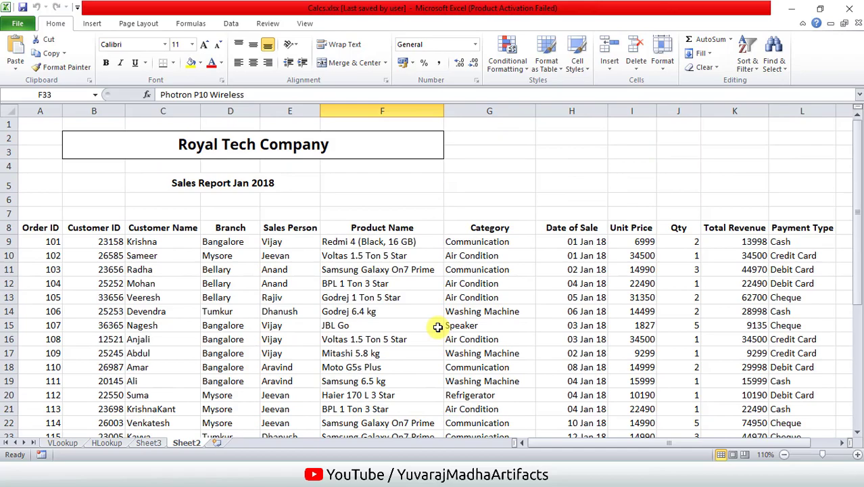